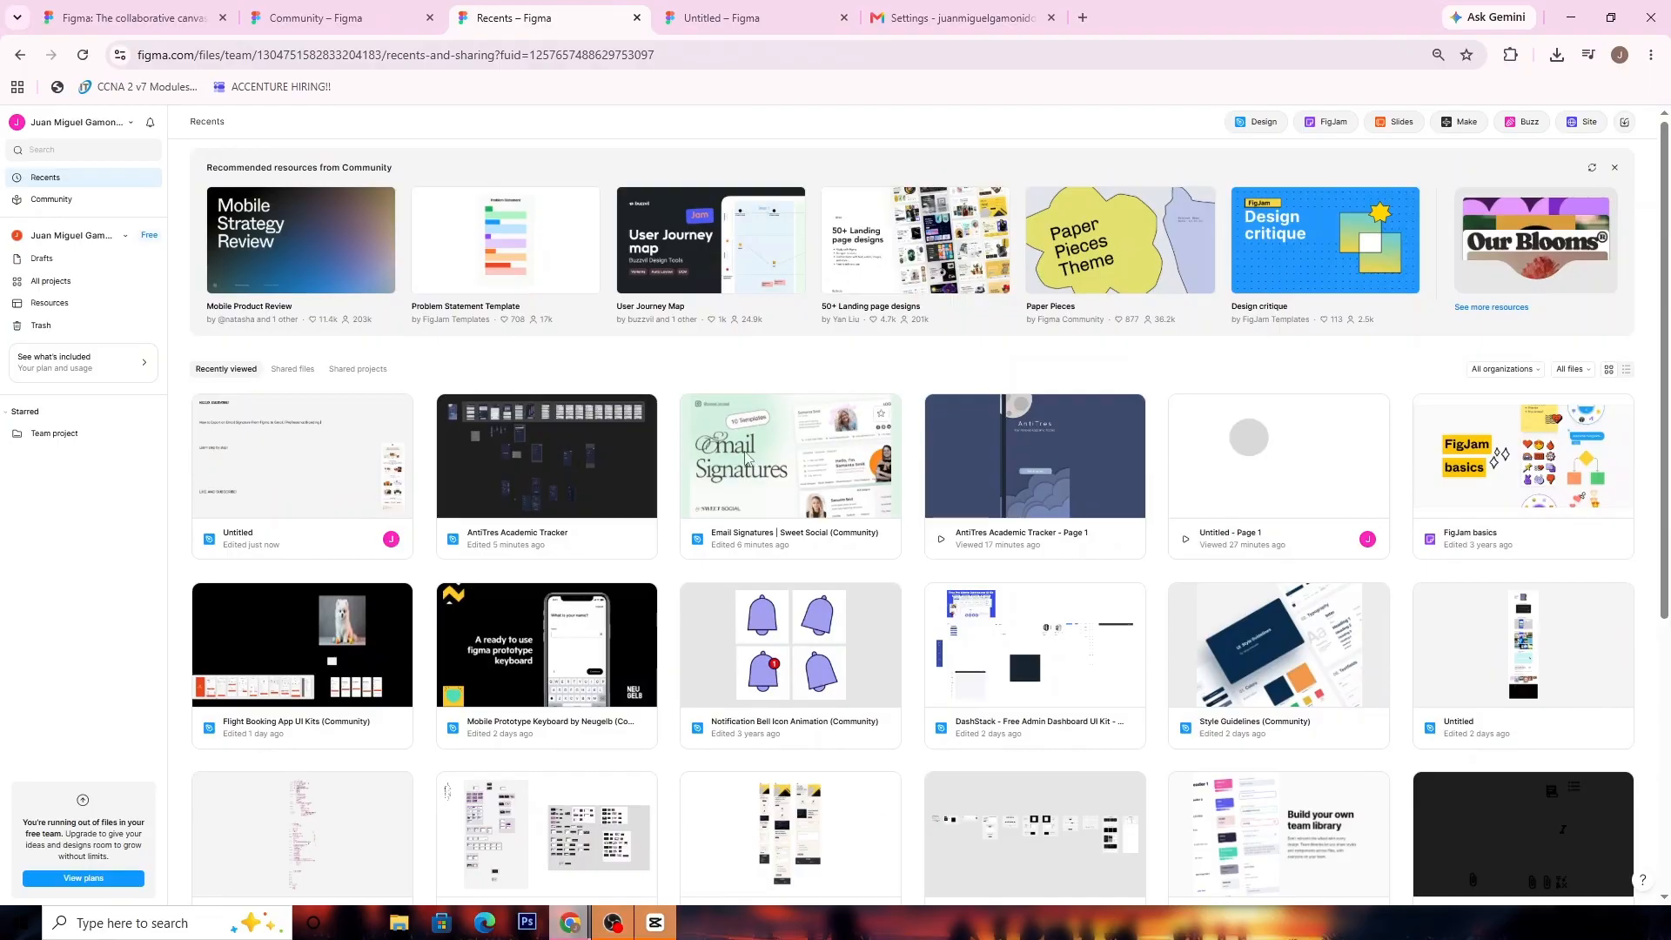
Open the Email Signatures Sweet Social community file, review its Start Here page, and return to the file browser
double_click(852, 432)
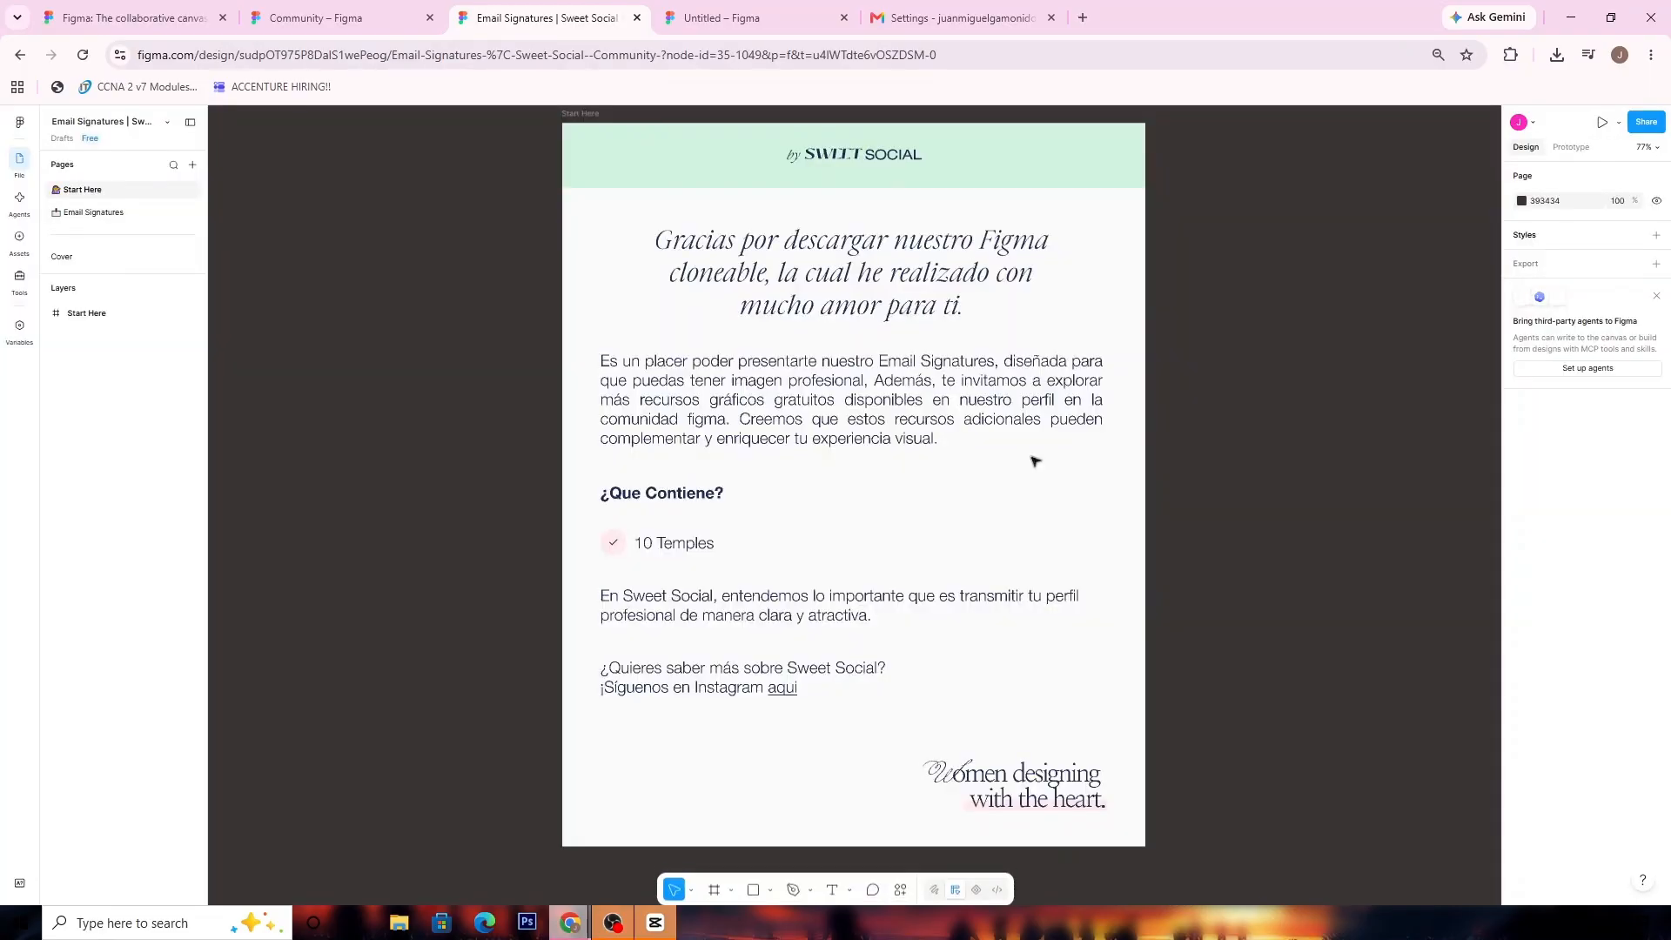
scroll(1172, 418, "down", 4)
scroll(1160, 425, "up", 11)
scroll(1122, 454, "down", 8)
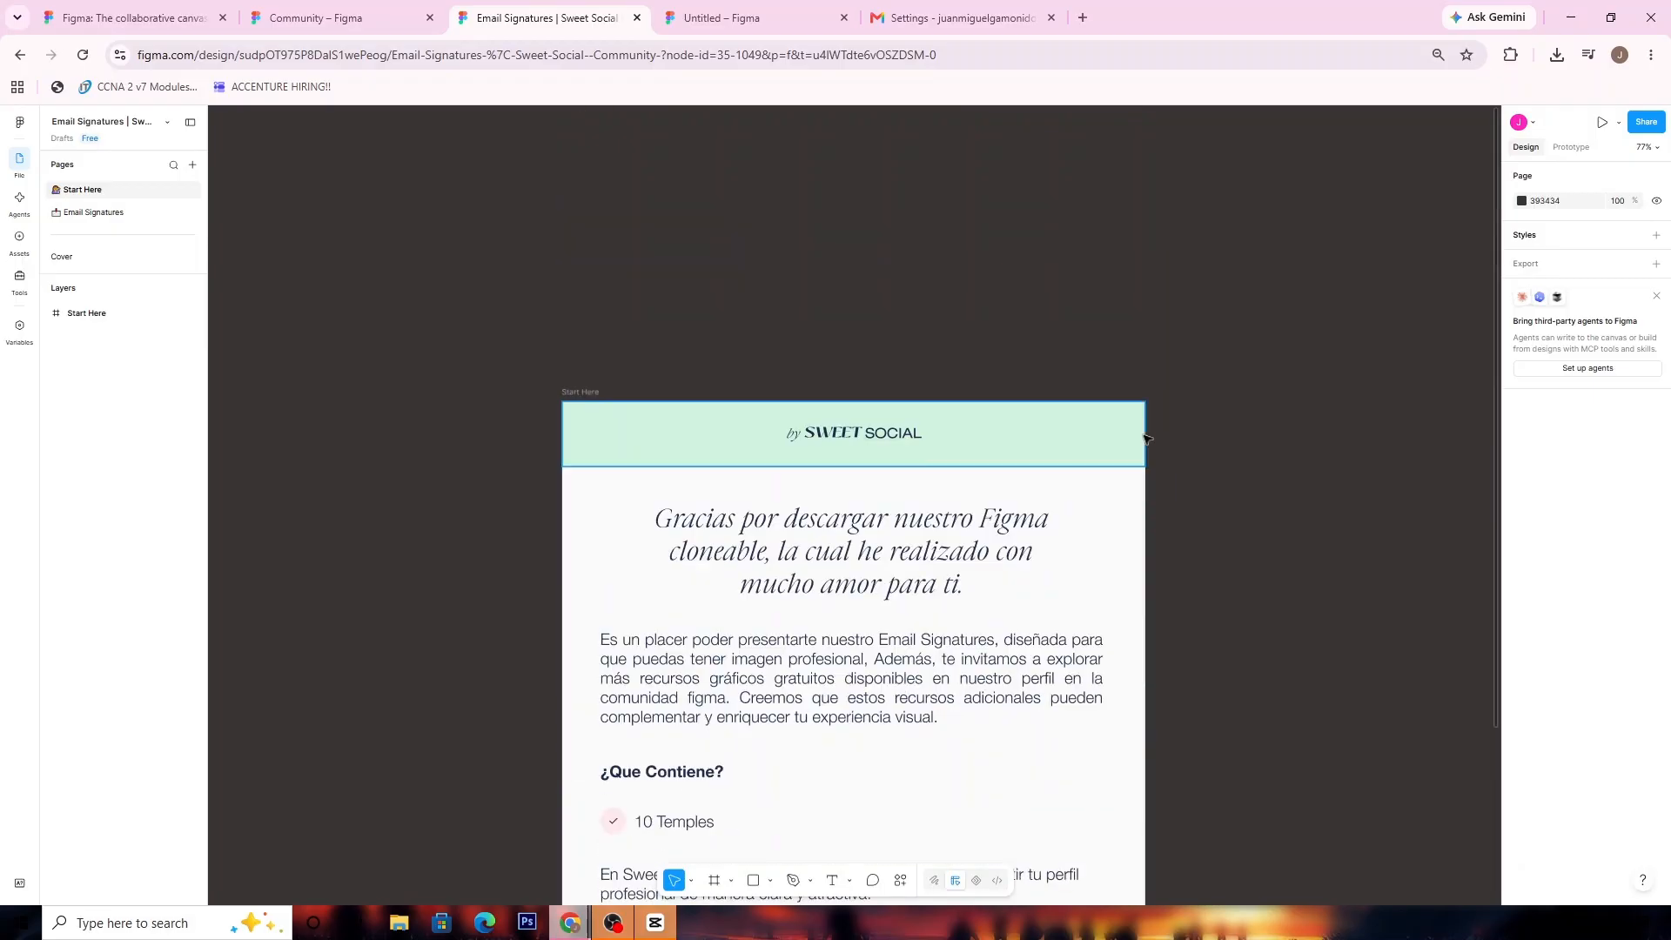
scroll(1296, 455, "up", 6)
scroll(1218, 451, "down", 4)
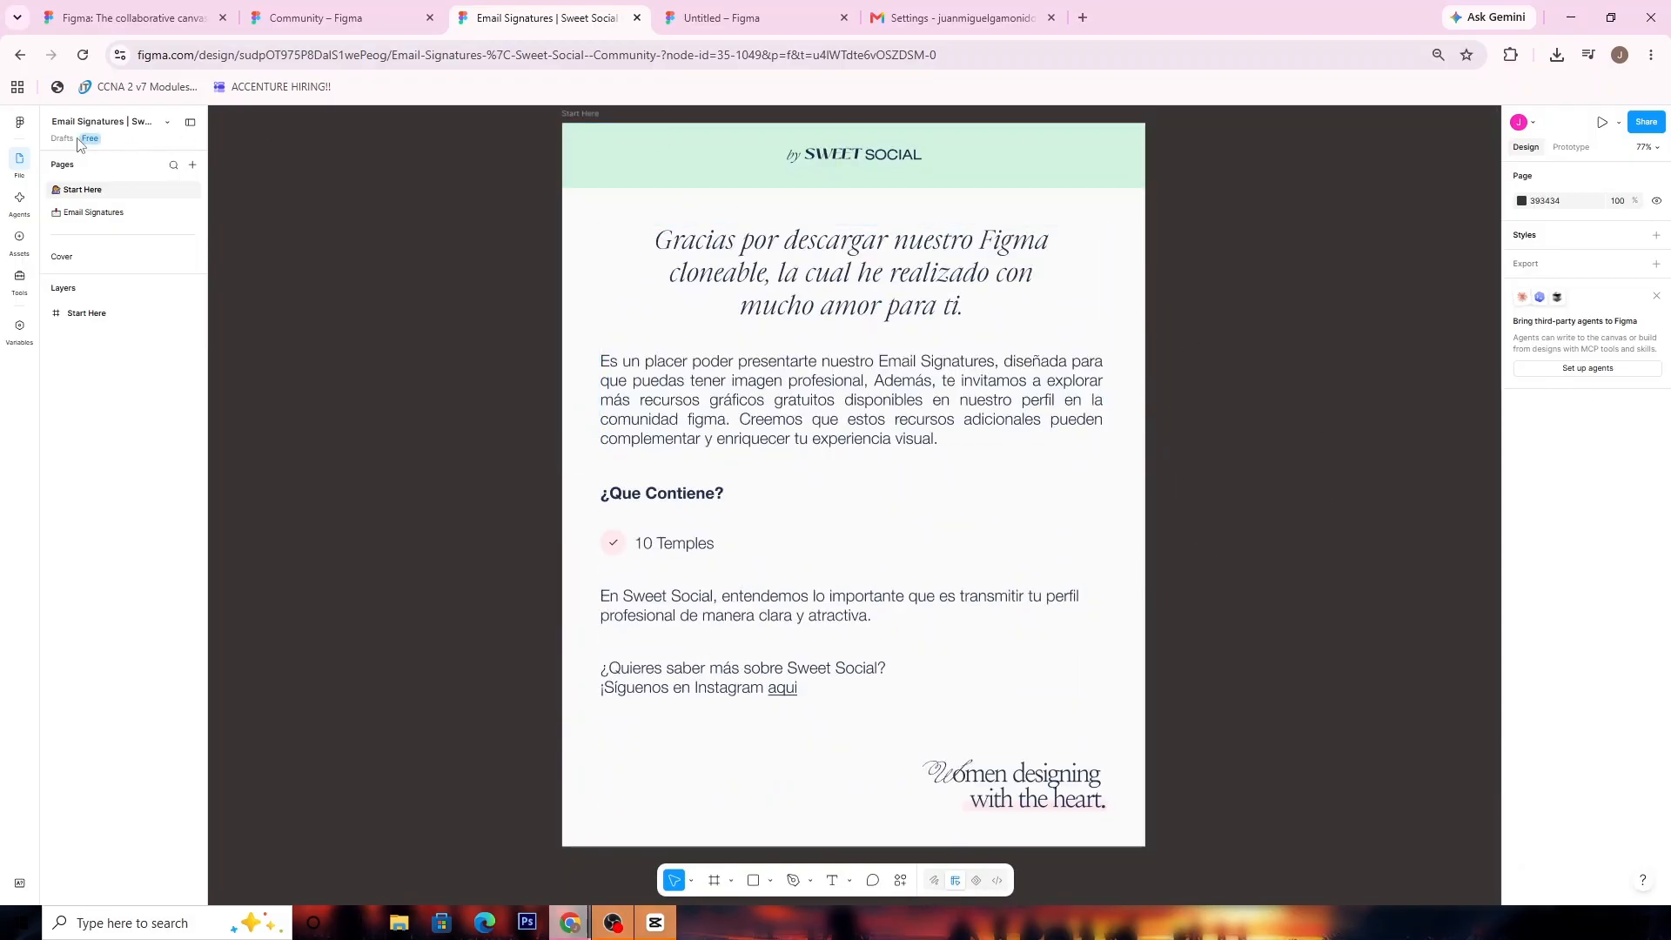
left_click(19, 121)
left_click(47, 155)
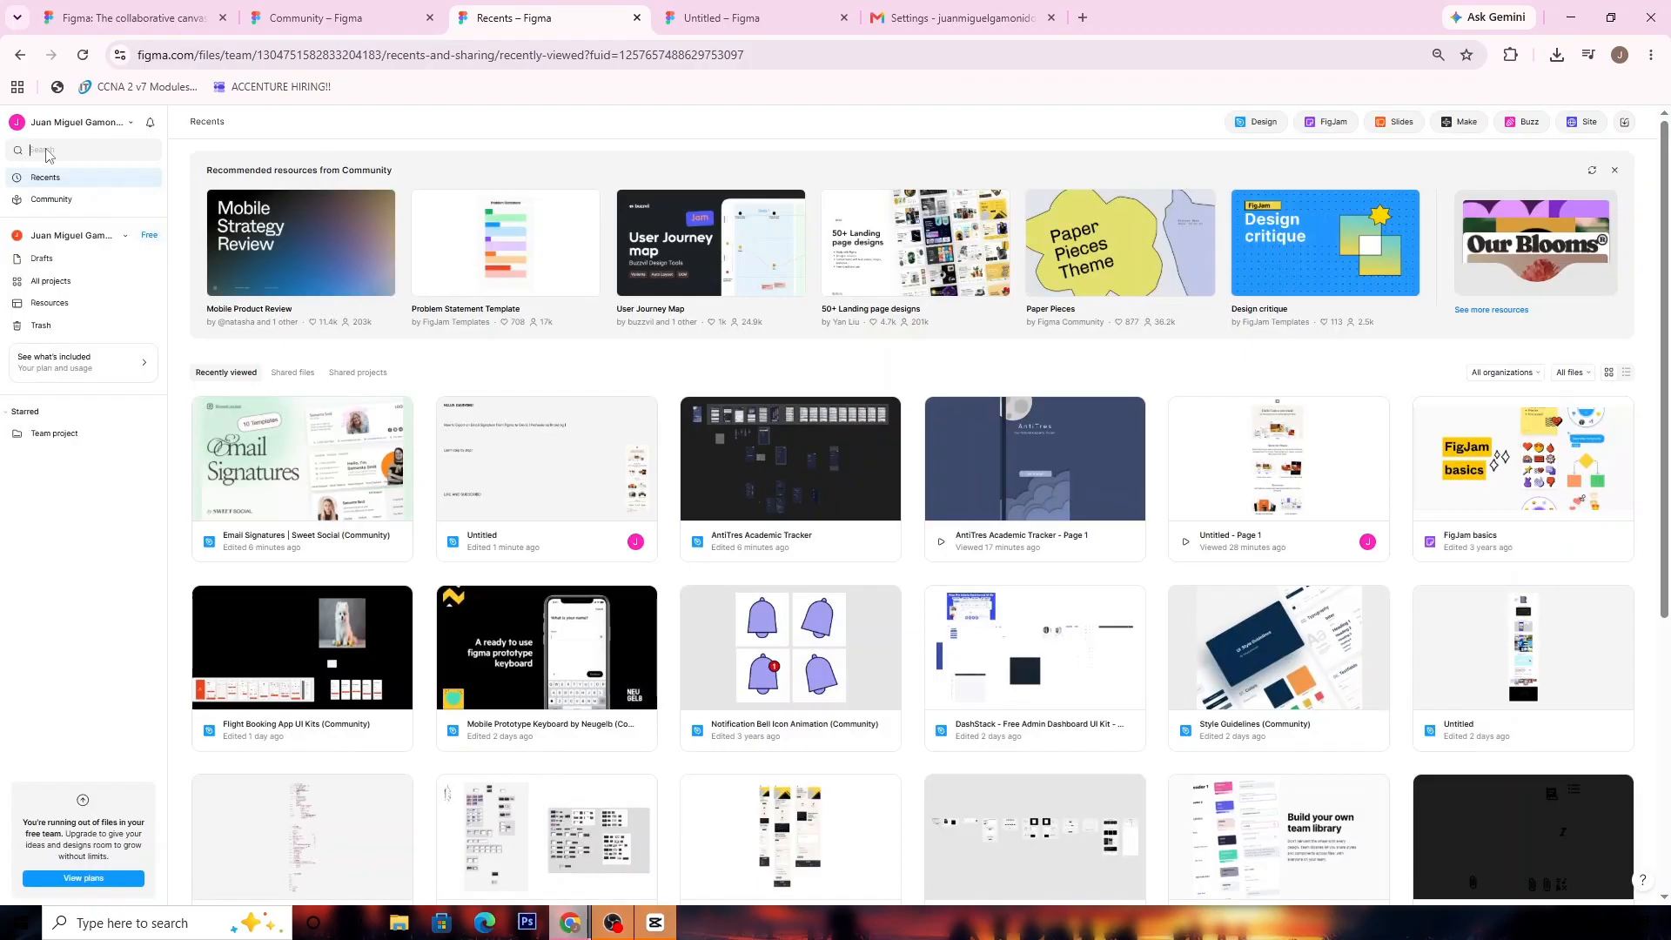
Look through the recently viewed design files
left_click(47, 151)
scroll(609, 435, "down", 5)
scroll(788, 637, "up", 3)
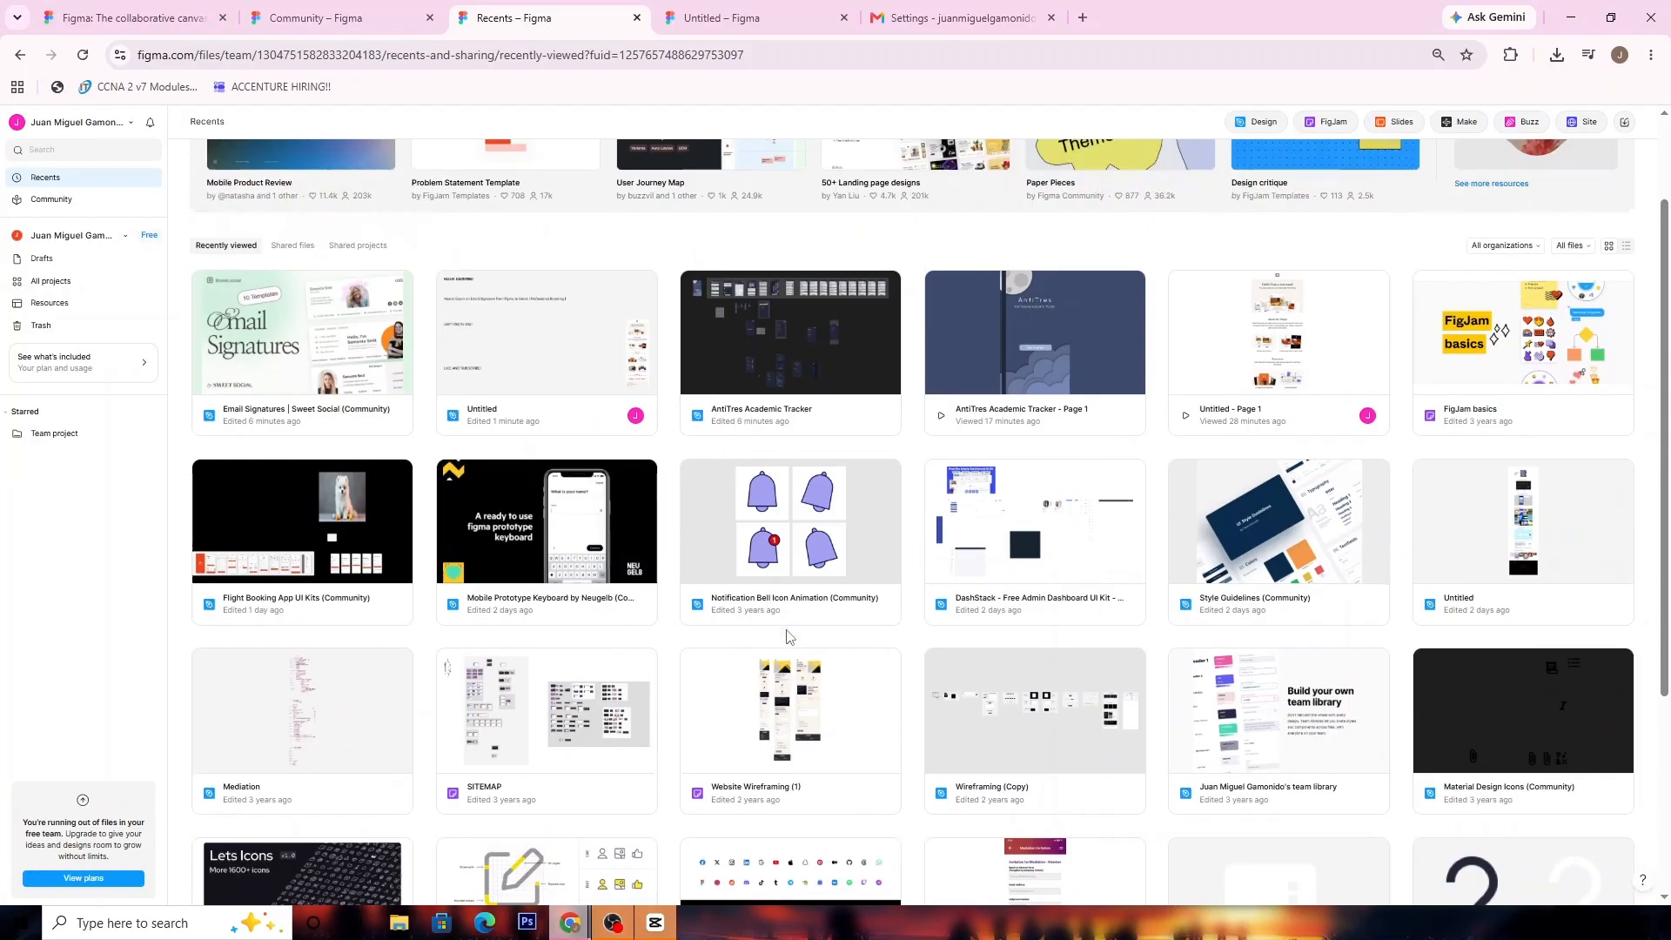
scroll(788, 637, "up", 2)
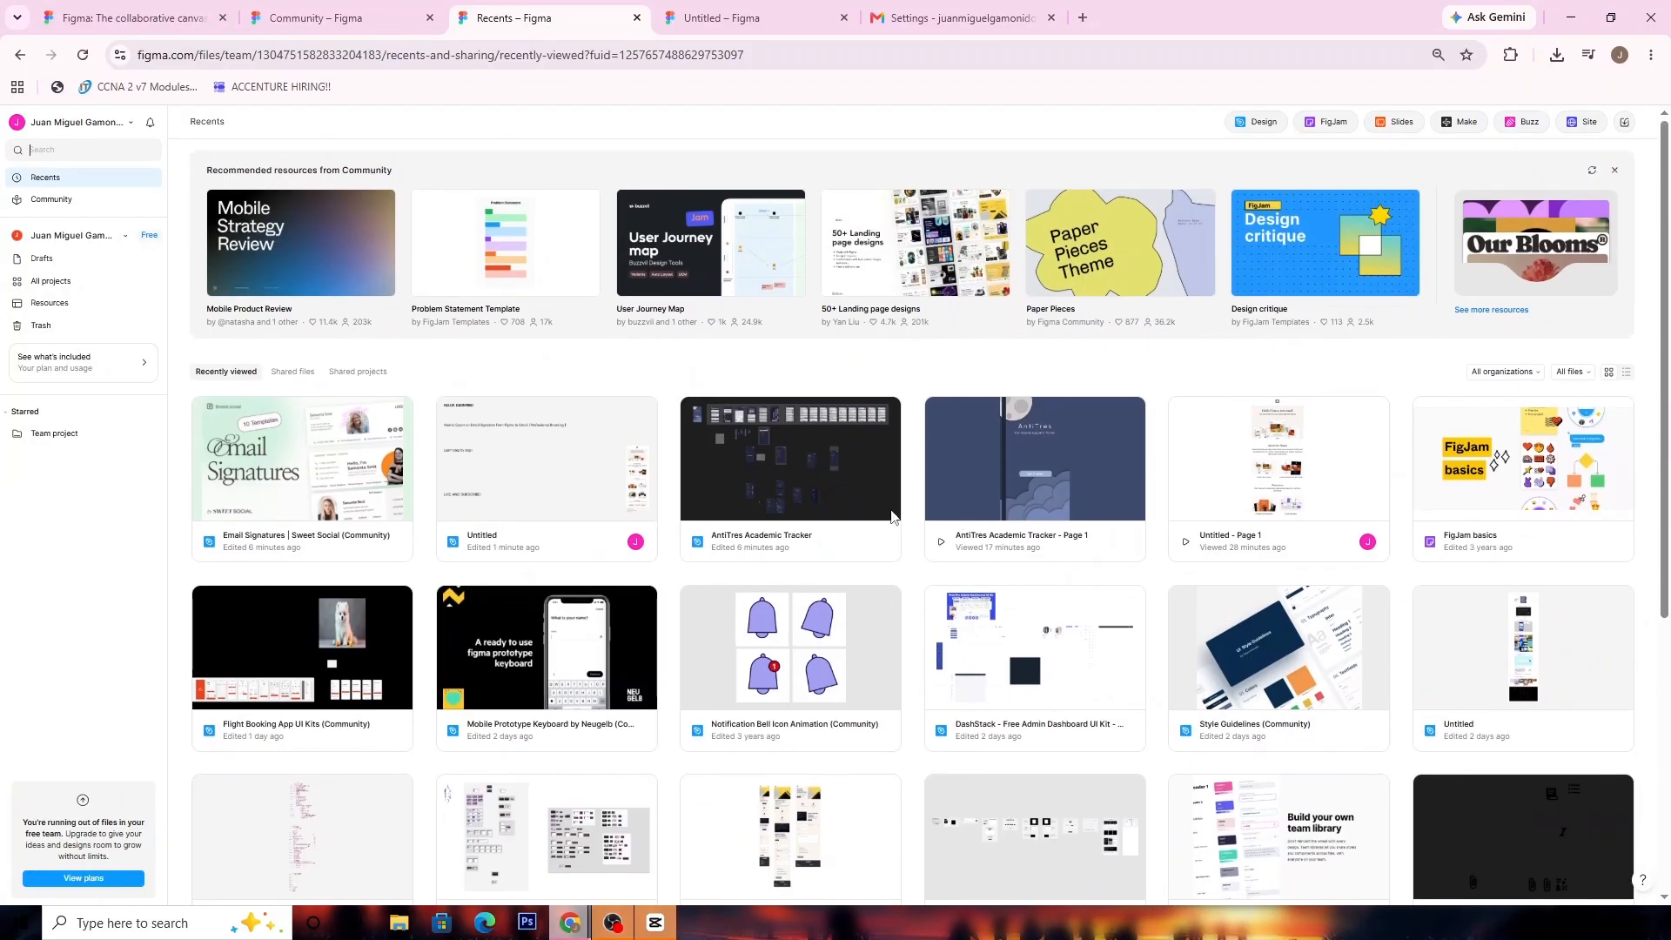
scroll(861, 372, "down", 5)
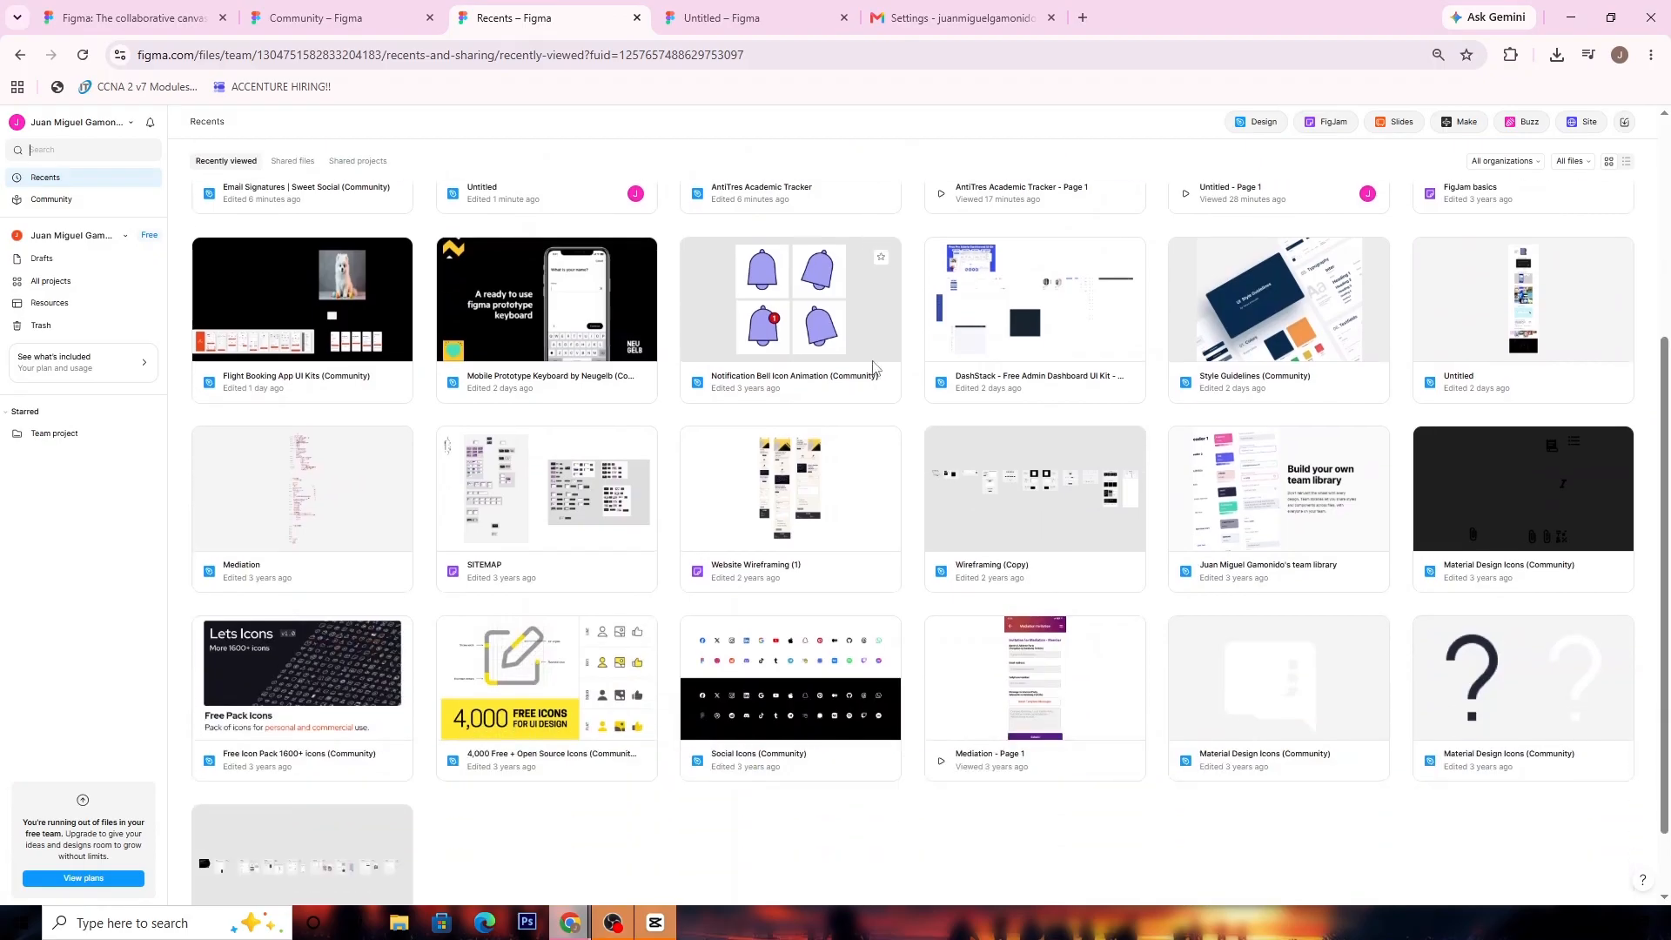
scroll(1132, 416, "up", 3)
scroll(981, 391, "up", 1)
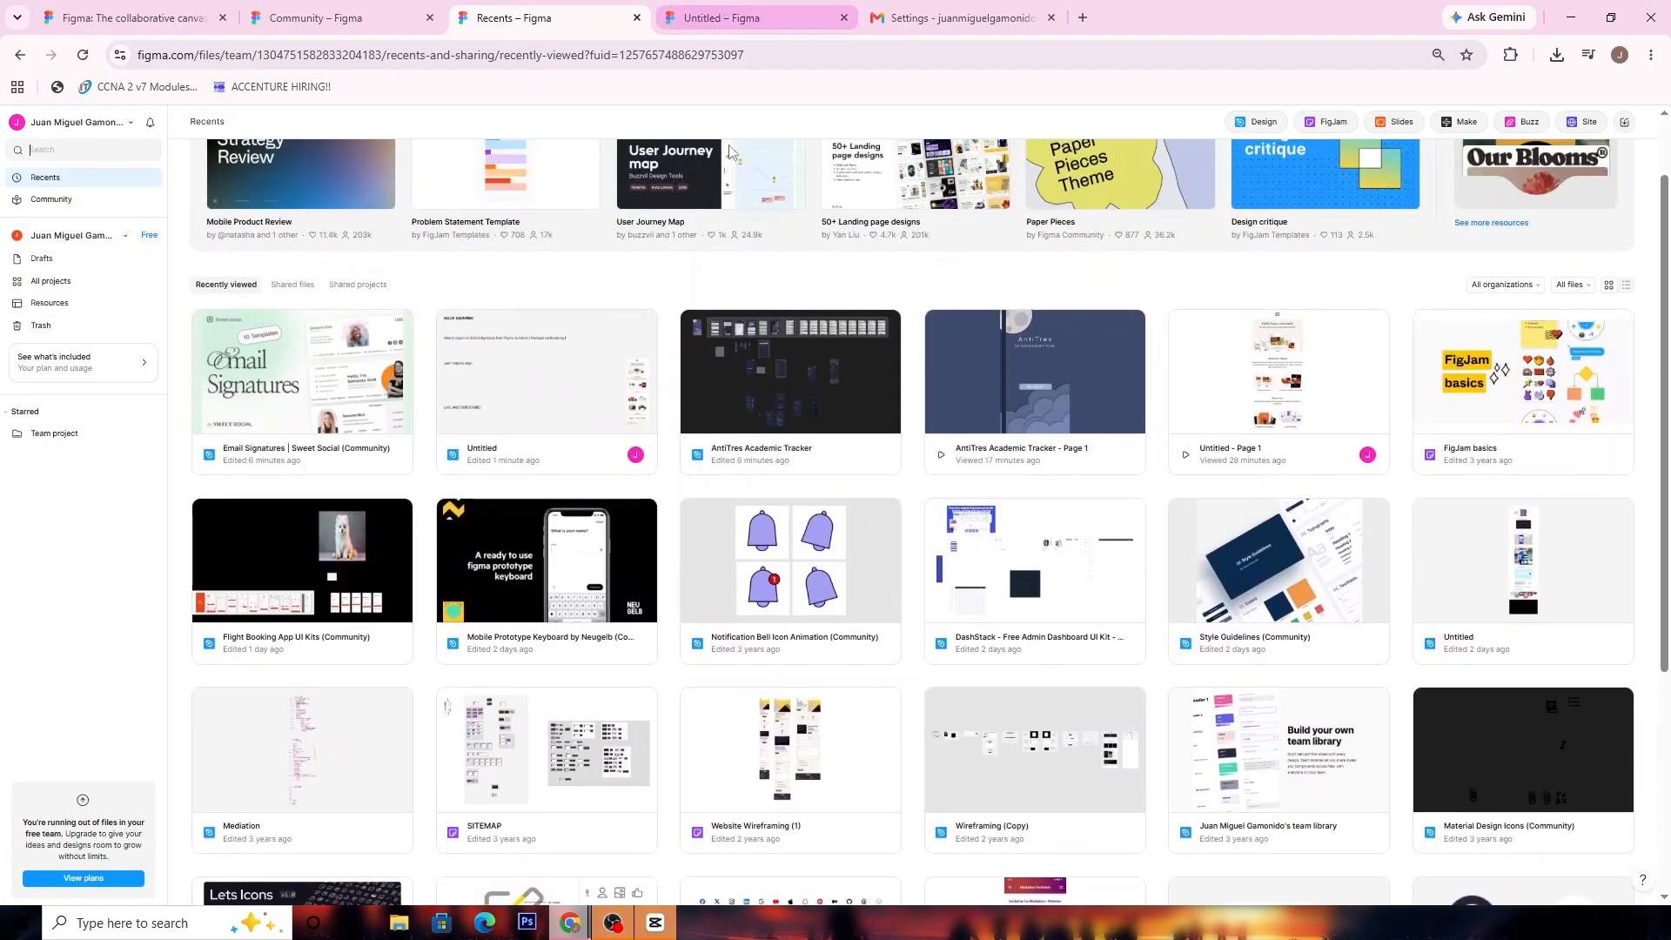
Switch to the open Untitled design file, deselect its text layer, and bring up an empty area of Page 1
left_click(798, 7)
scroll(959, 380, "right", 10)
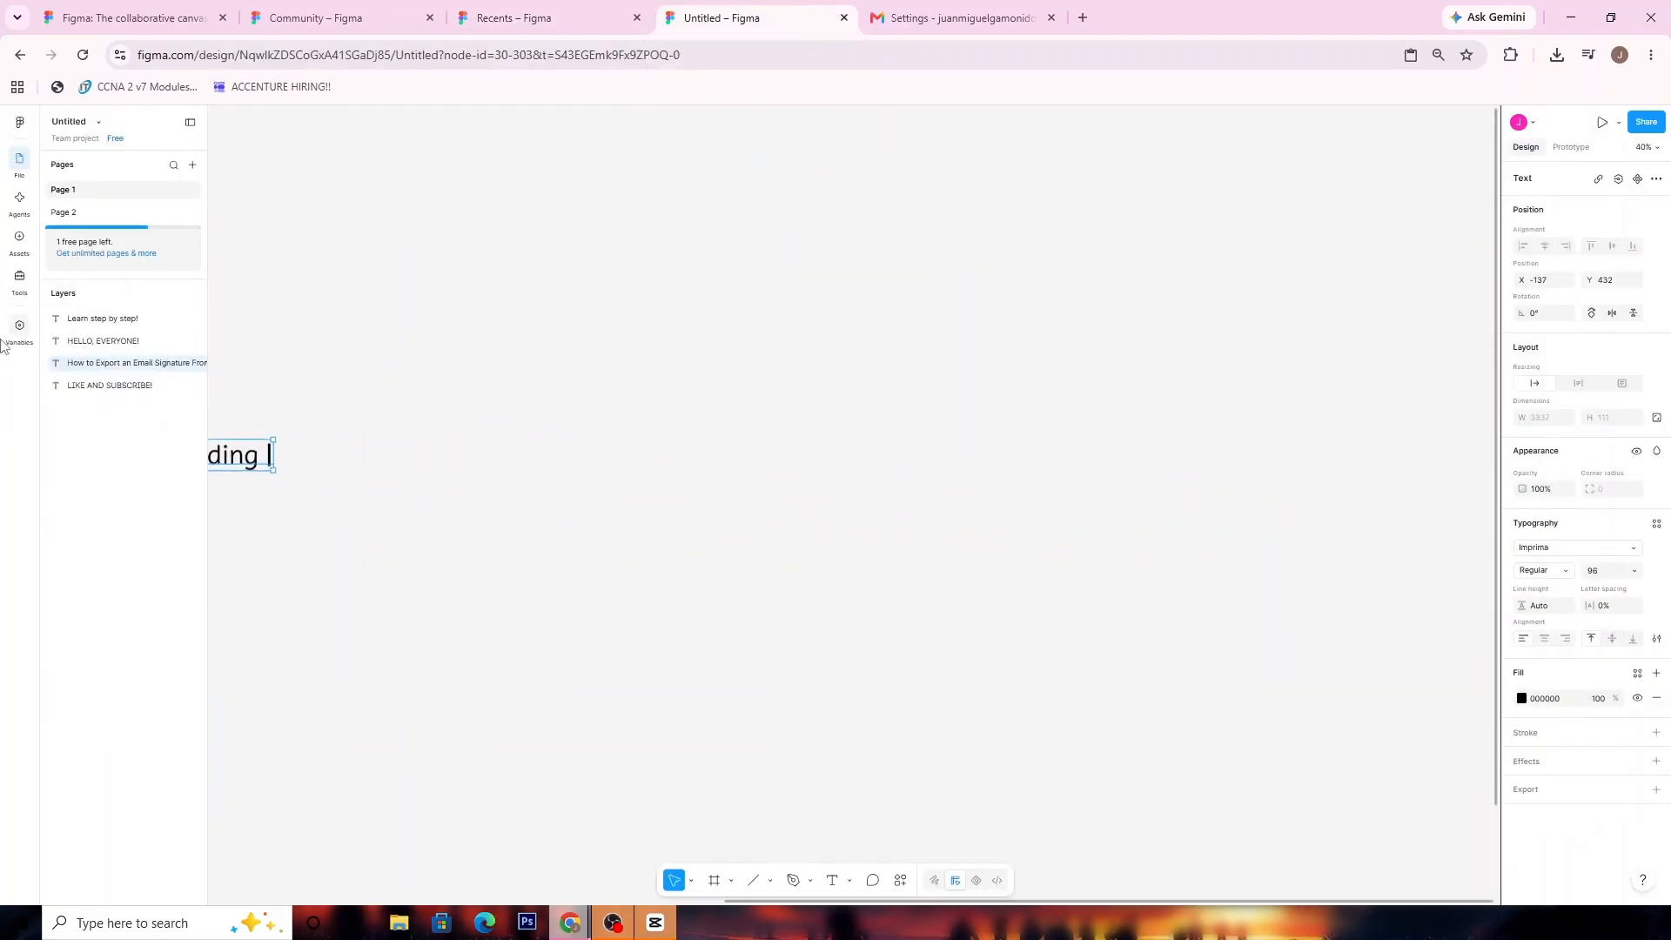
left_click(557, 355)
scroll(611, 325, "right", 3)
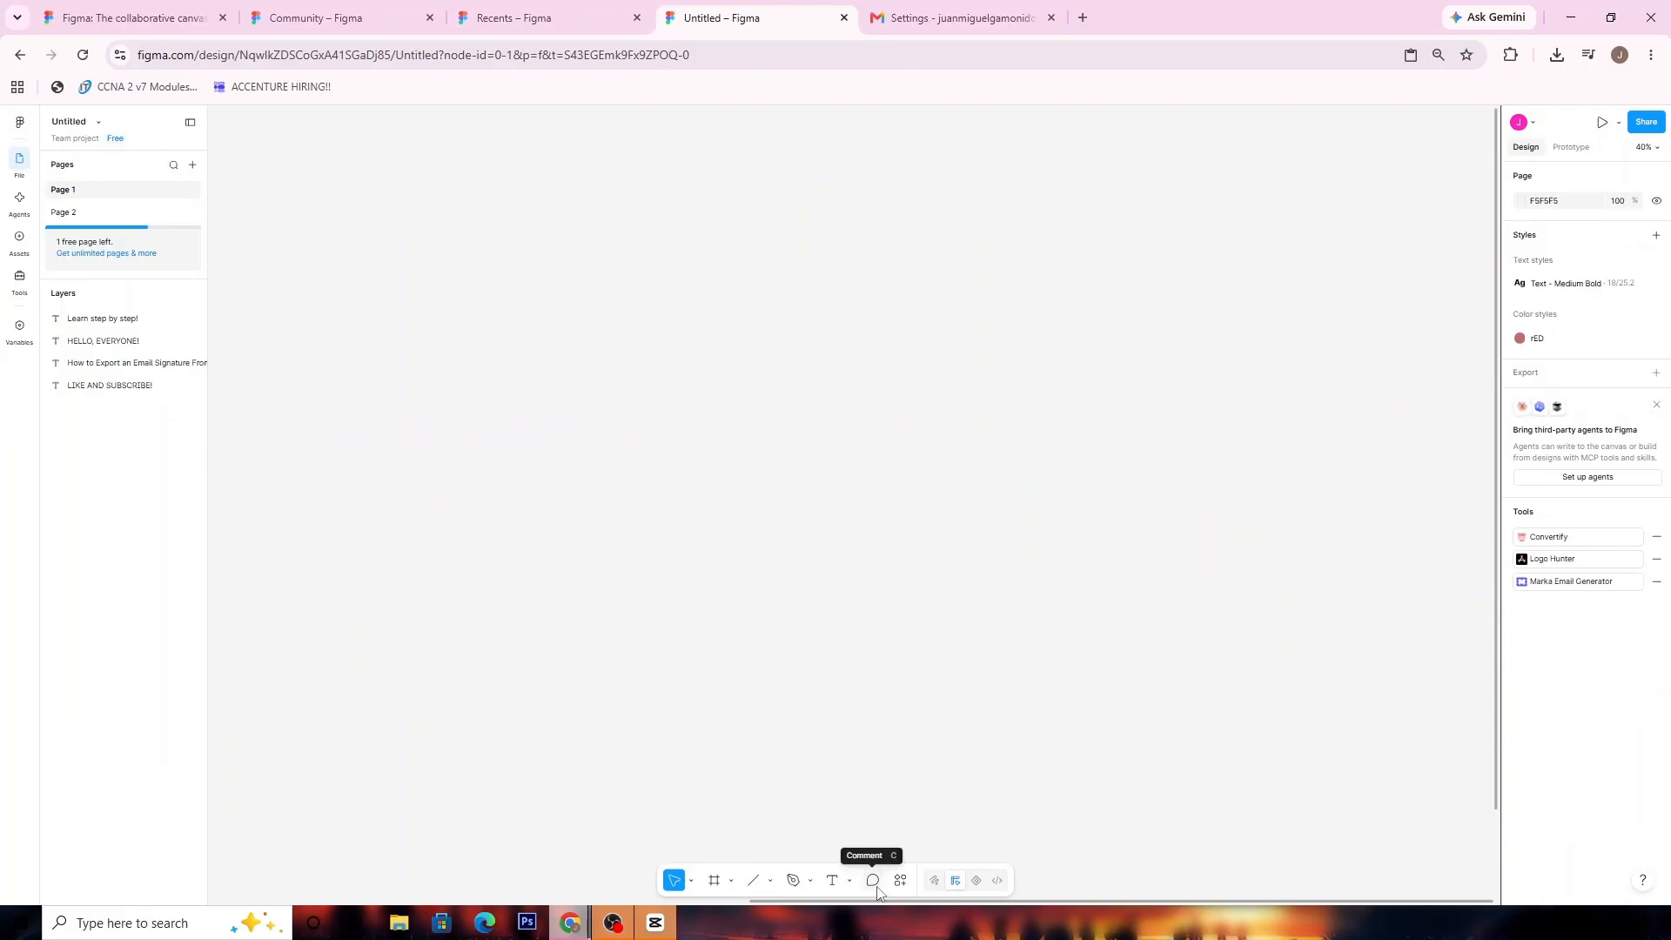
Run the Marka Email Generator plugin and create a new email in the file
left_click(901, 880)
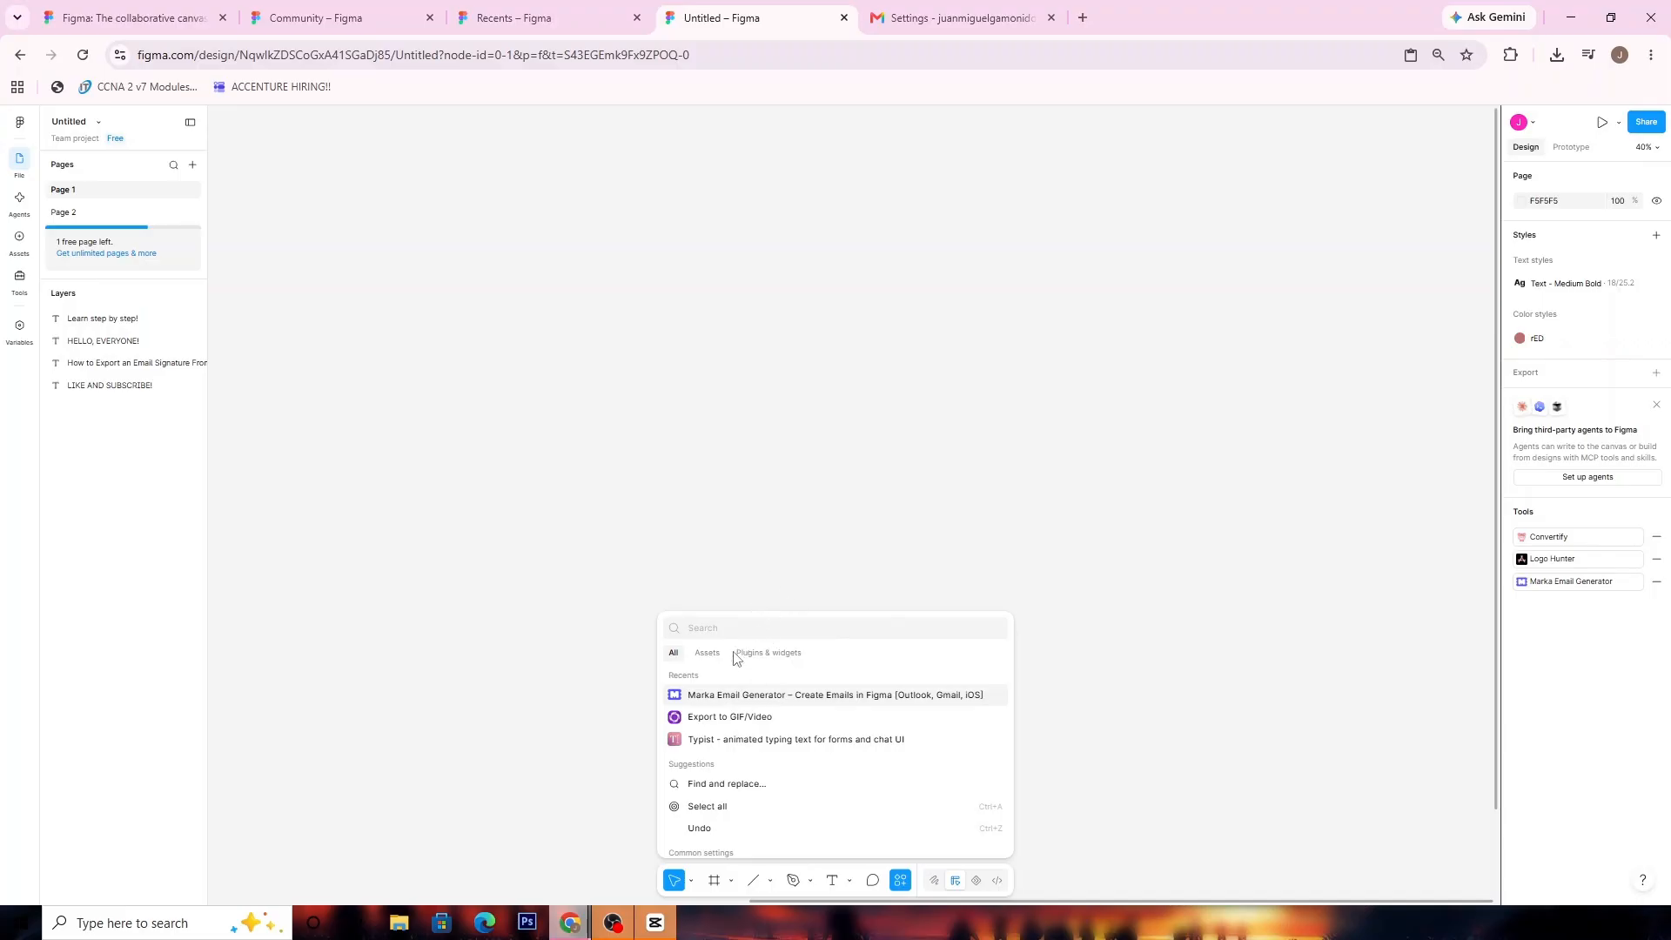
left_click(760, 655)
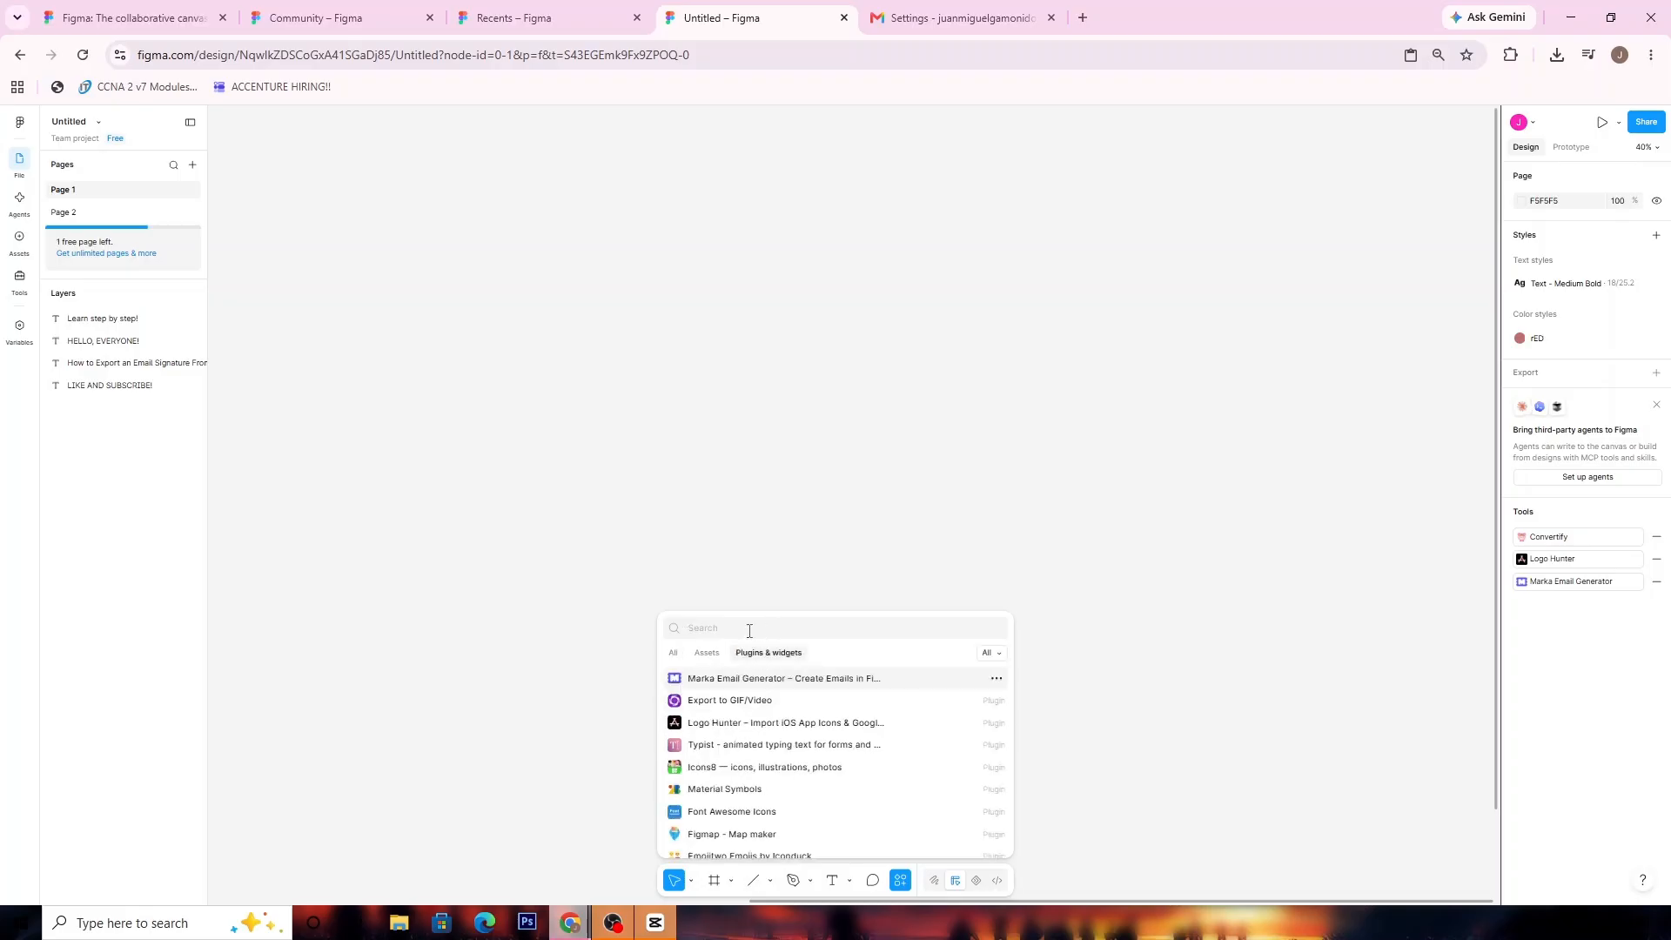
left_click(781, 680)
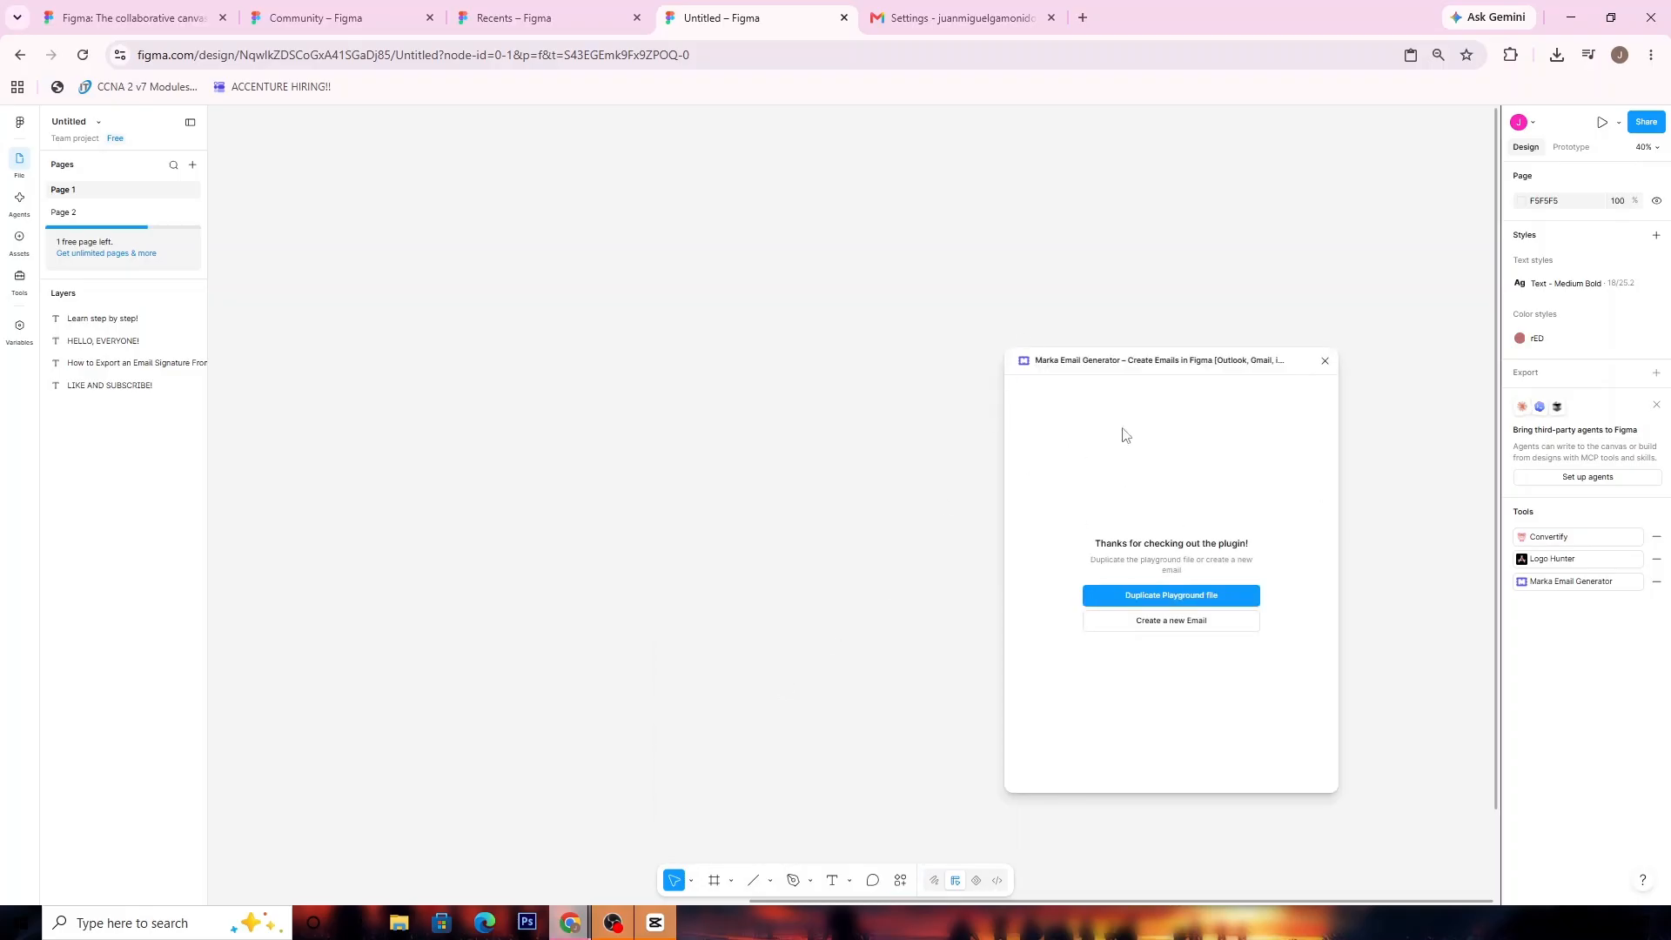
left_click(1157, 628)
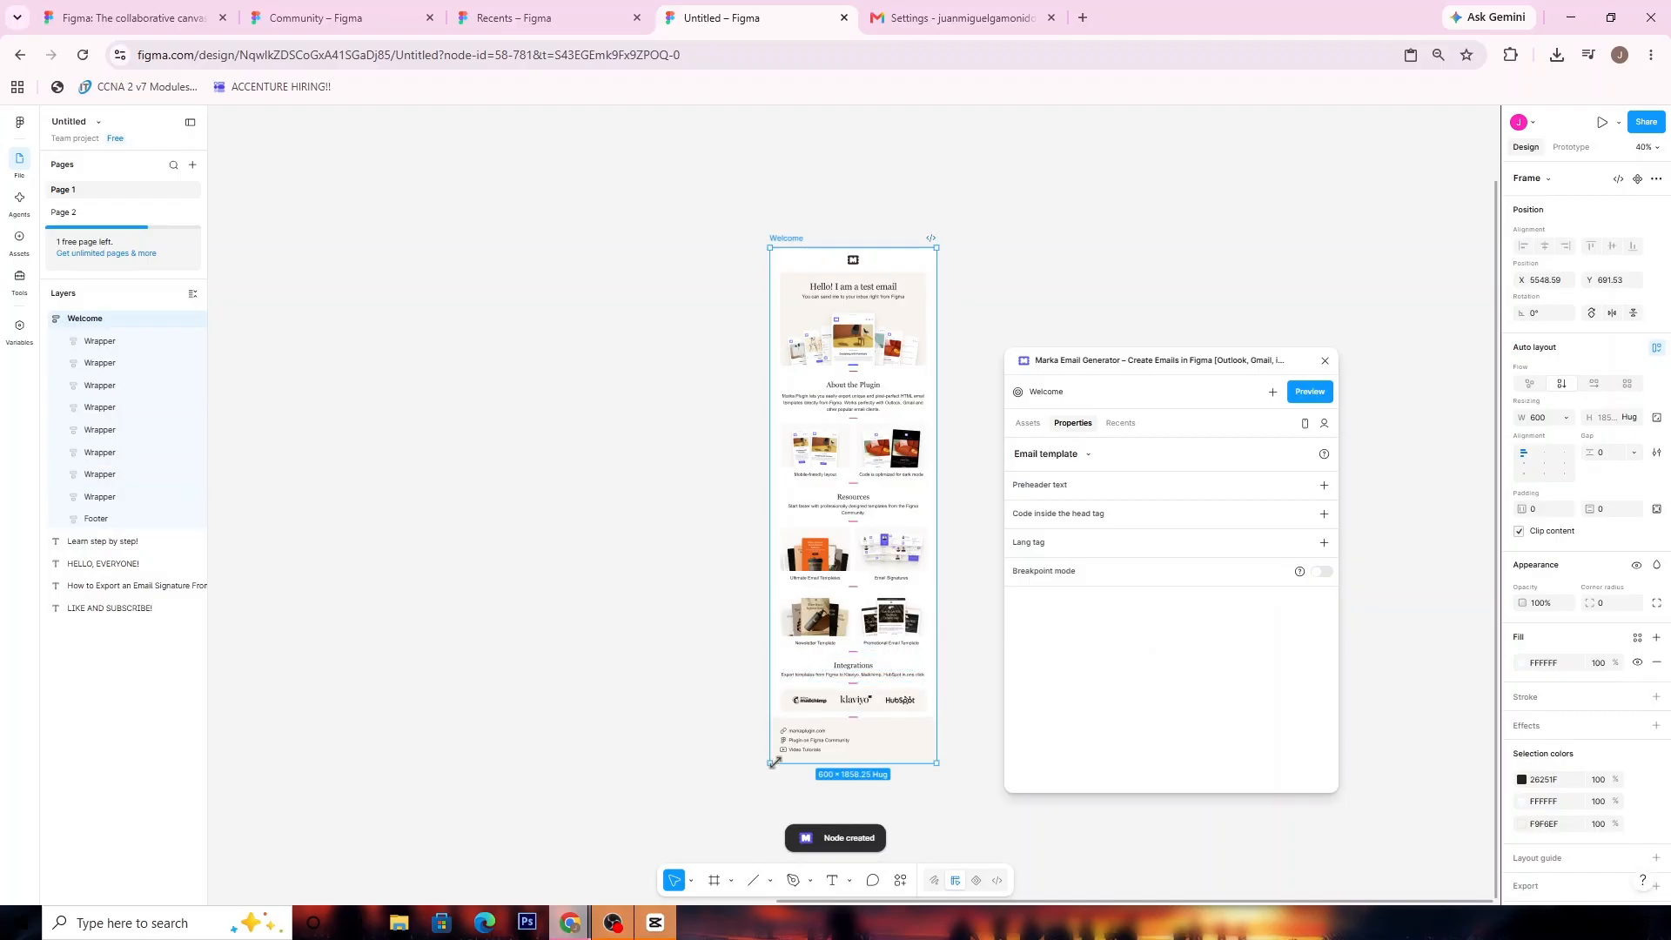
Extend the Welcome email frame downward to about 2059 px high and deselect it
left_click_drag(772, 763, 769, 819)
left_click(723, 559)
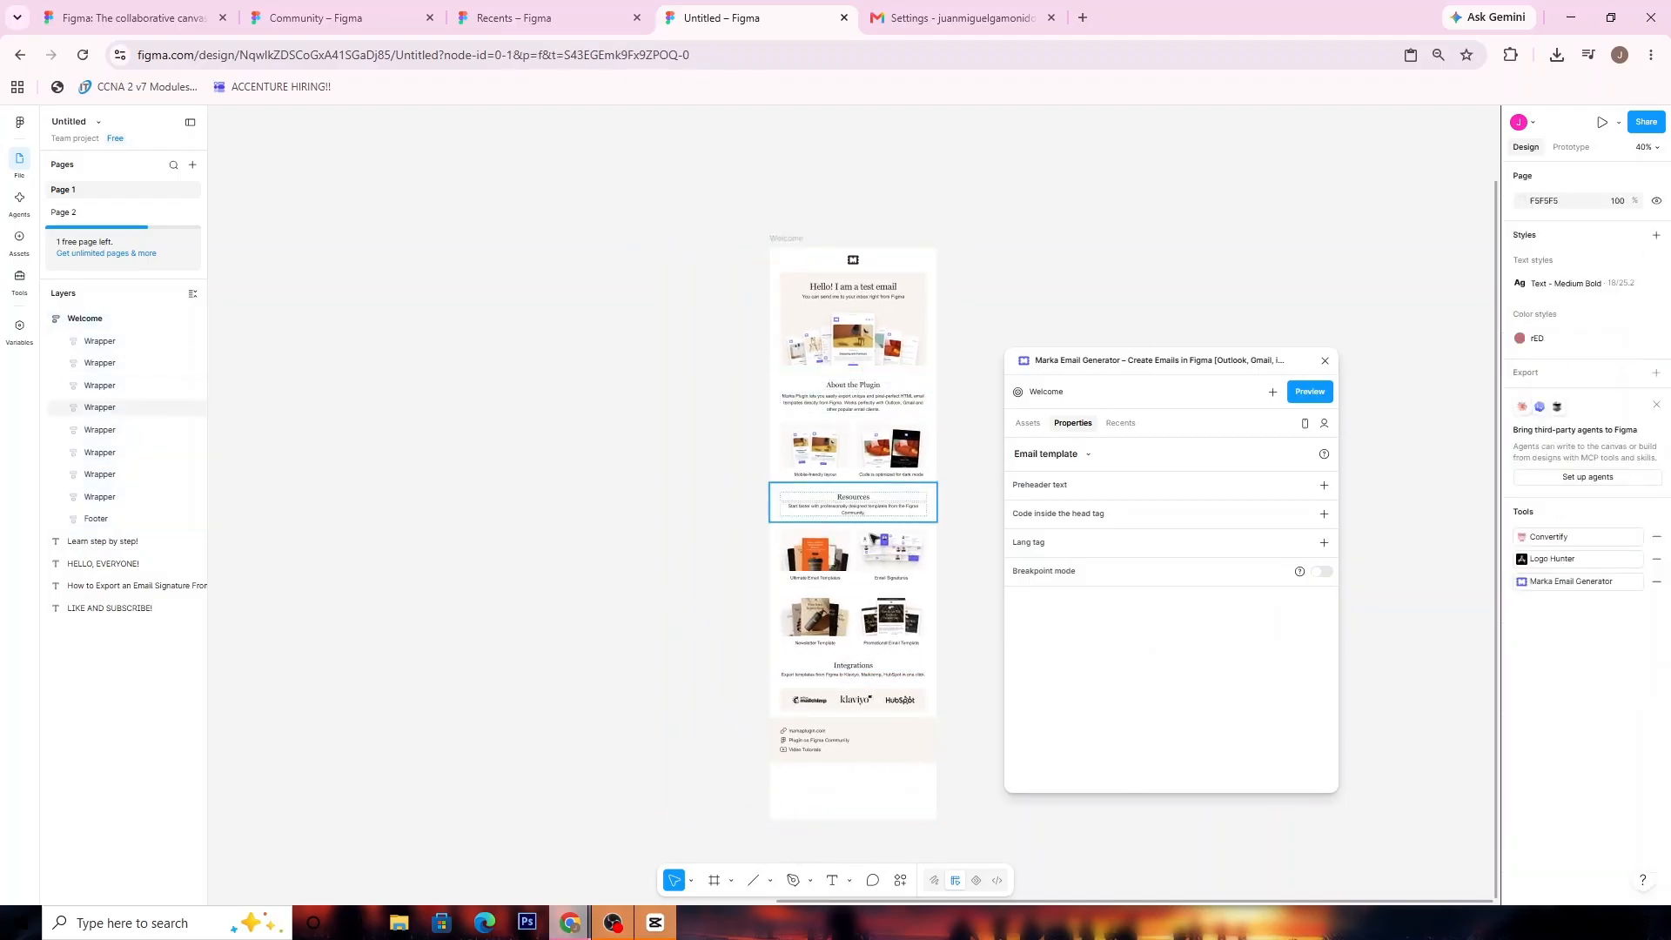
left_click(923, 254)
left_click(1093, 235)
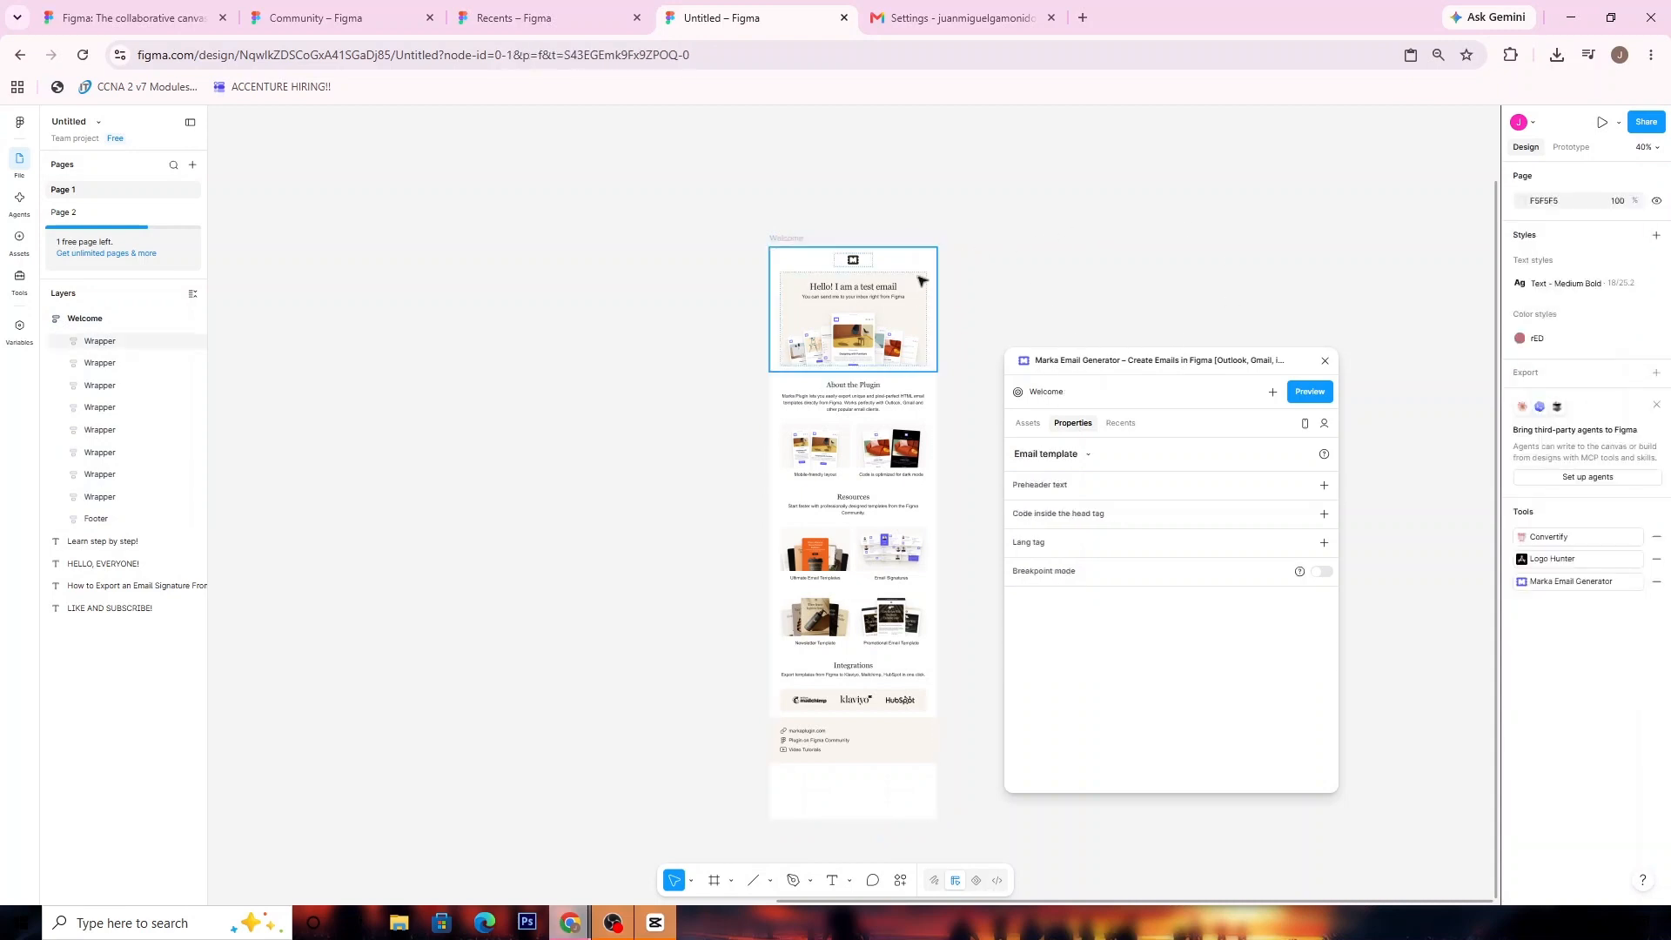
left_click(926, 274)
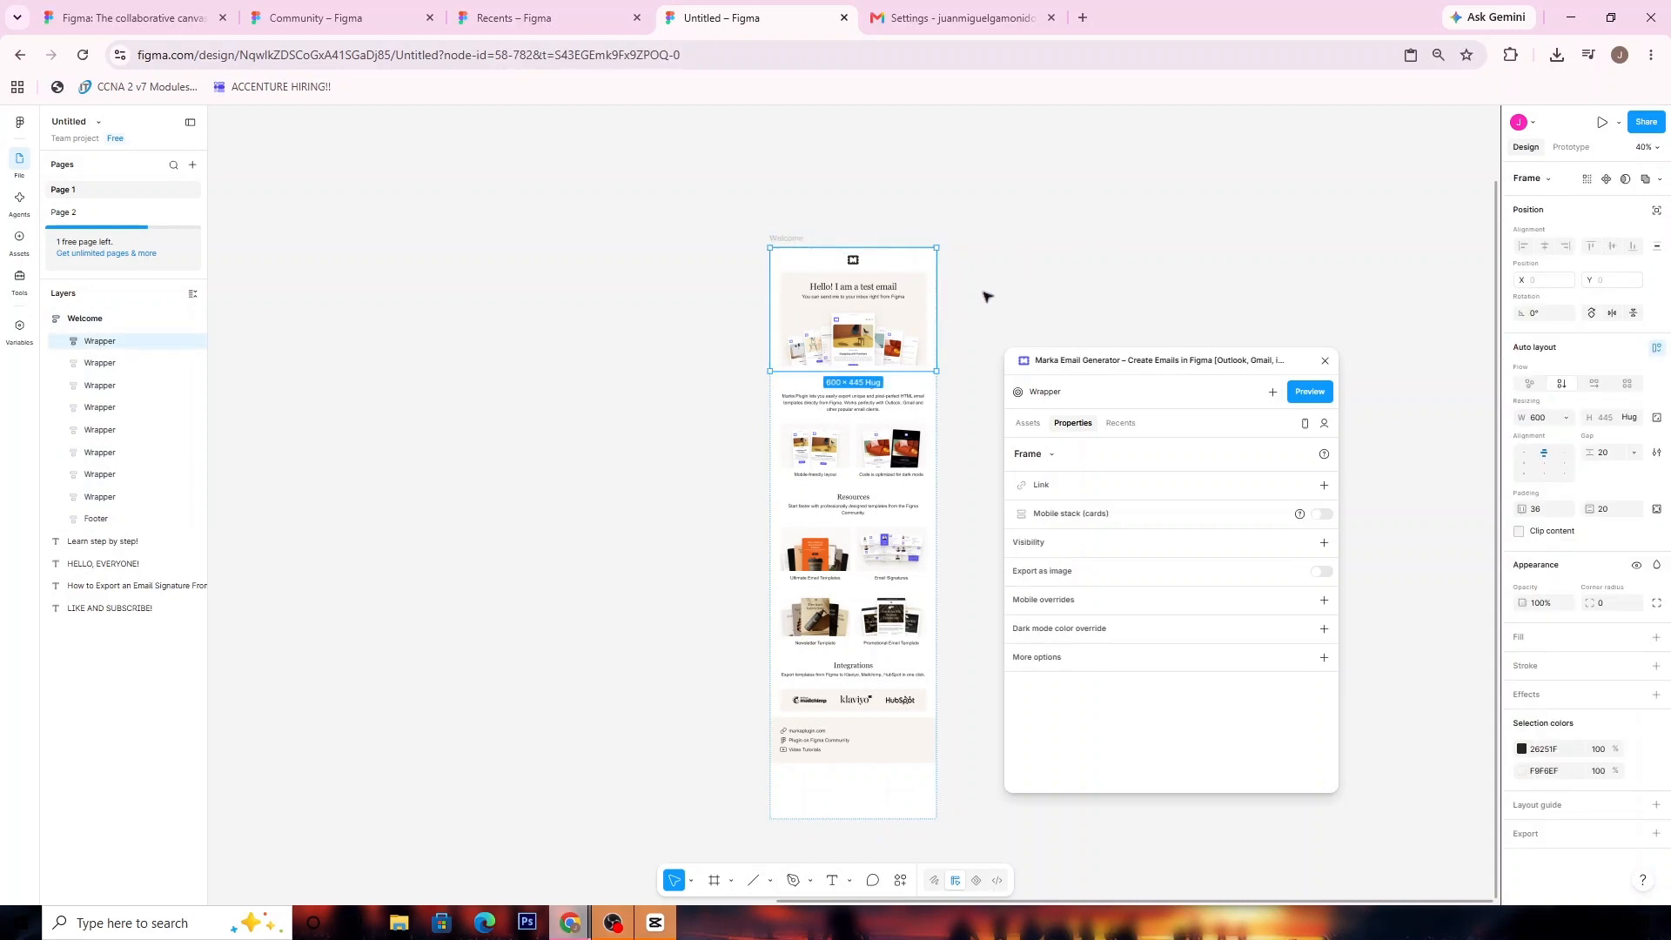
left_click(984, 296)
left_click(934, 334)
left_click(929, 430)
left_click(977, 389)
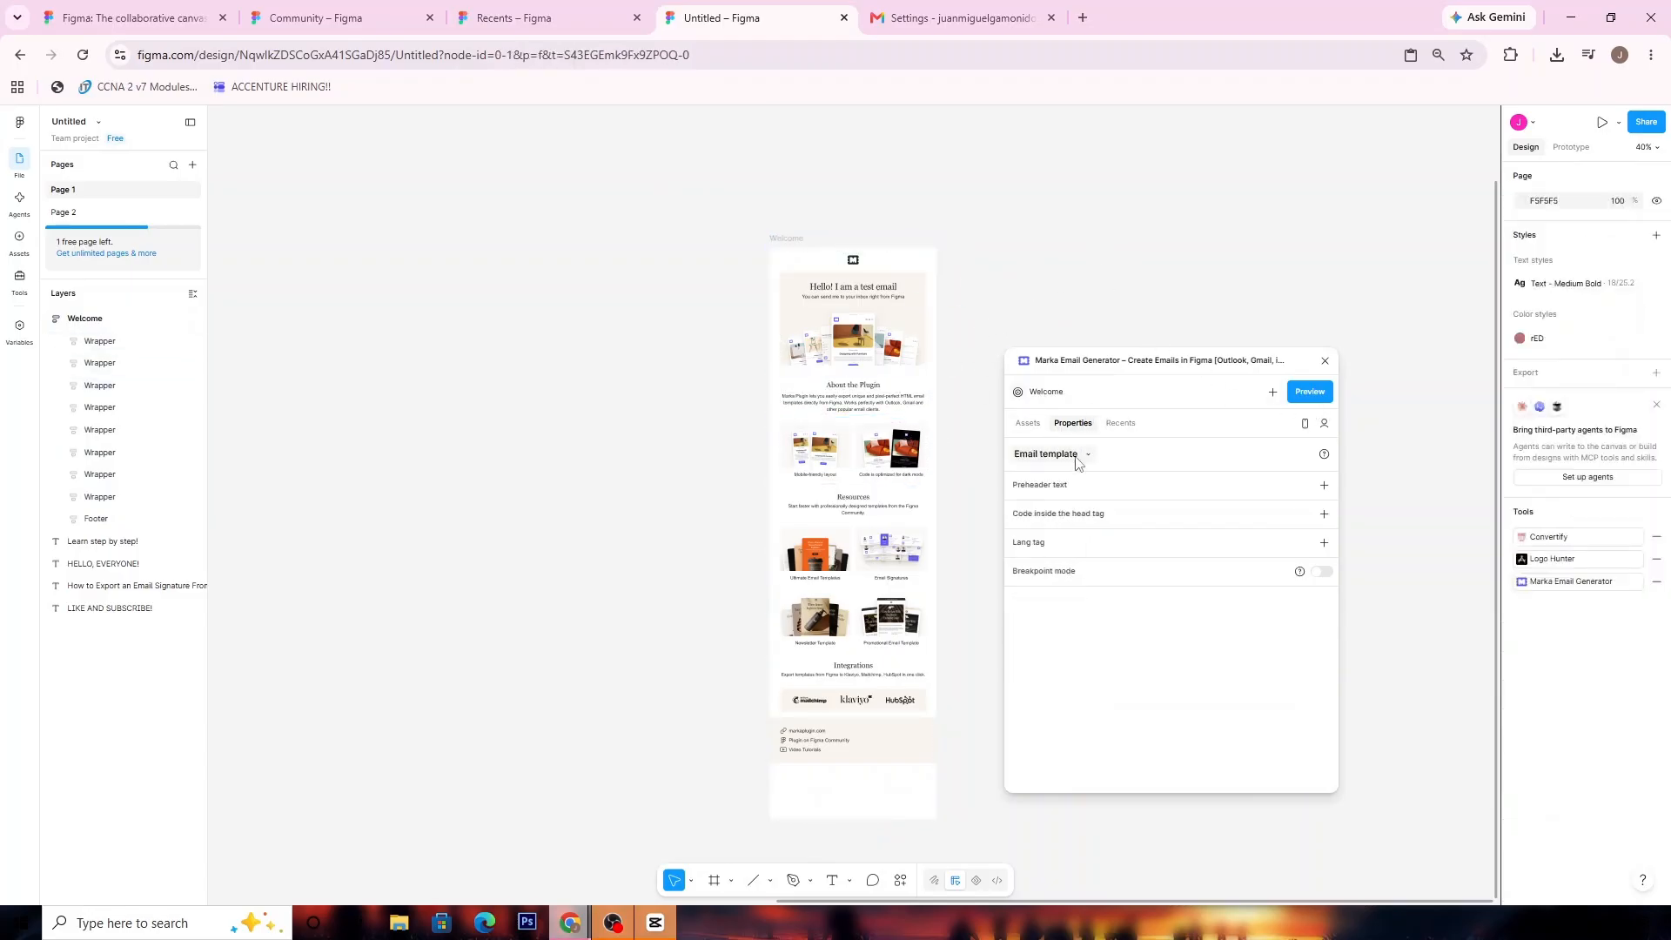
Review the plugin's assets, template properties, and recent emails for the Welcome email
left_click(1028, 423)
left_click(1067, 426)
left_click(1088, 455)
left_click(1036, 433)
left_click(1034, 428)
left_click(1129, 427)
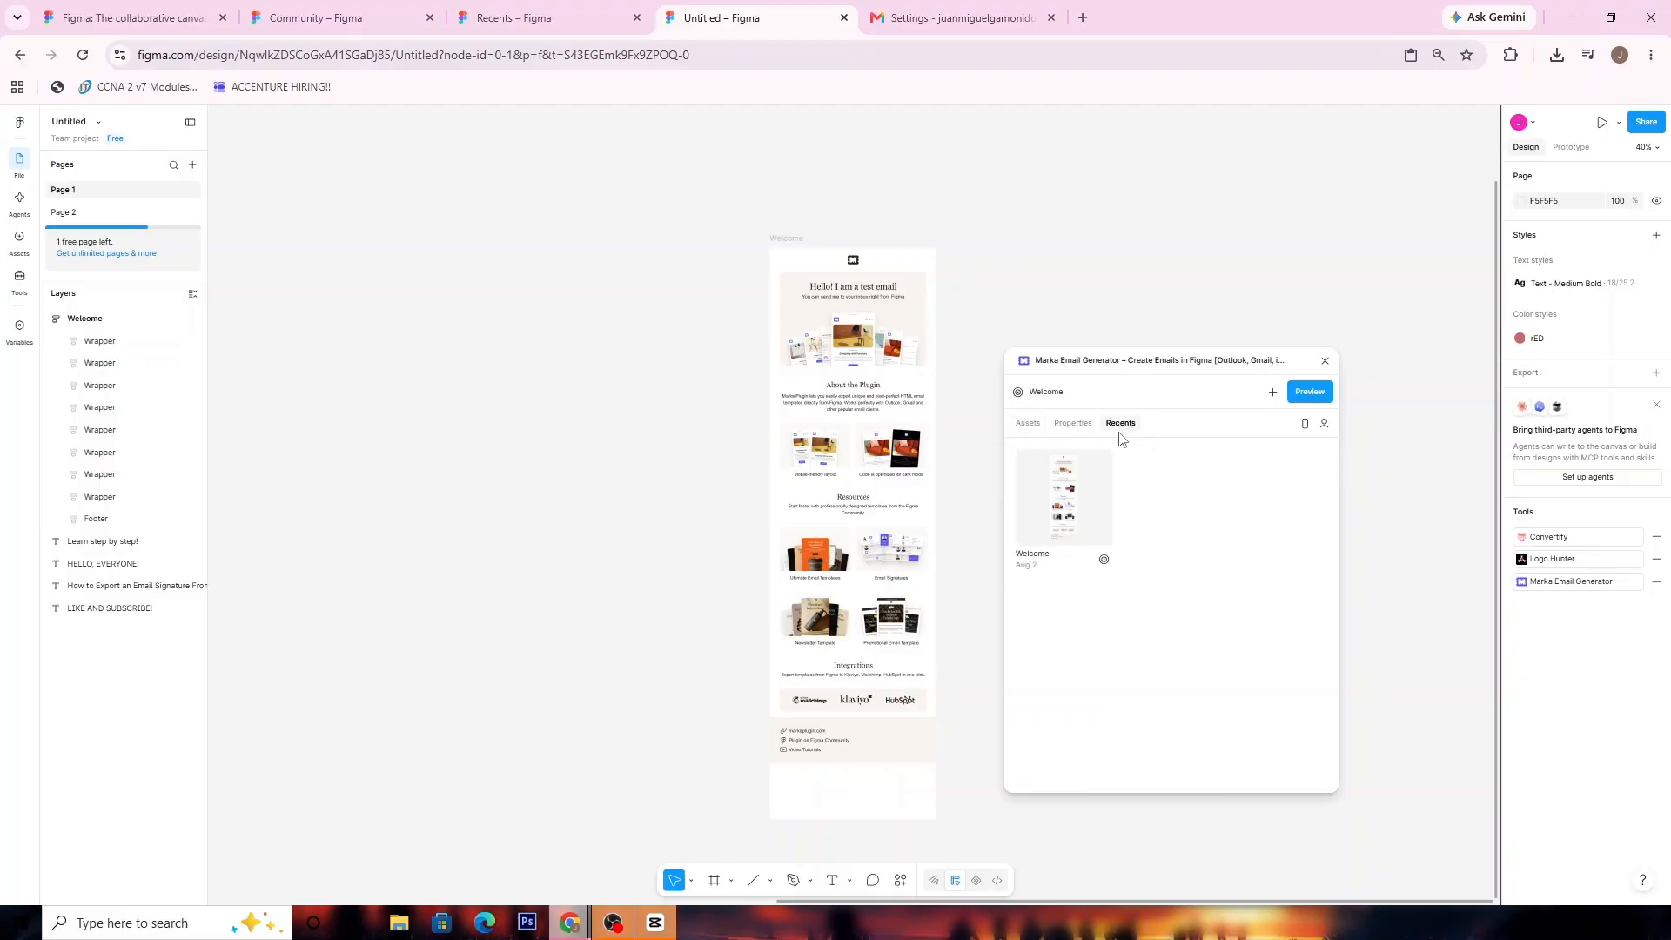
left_click(1074, 425)
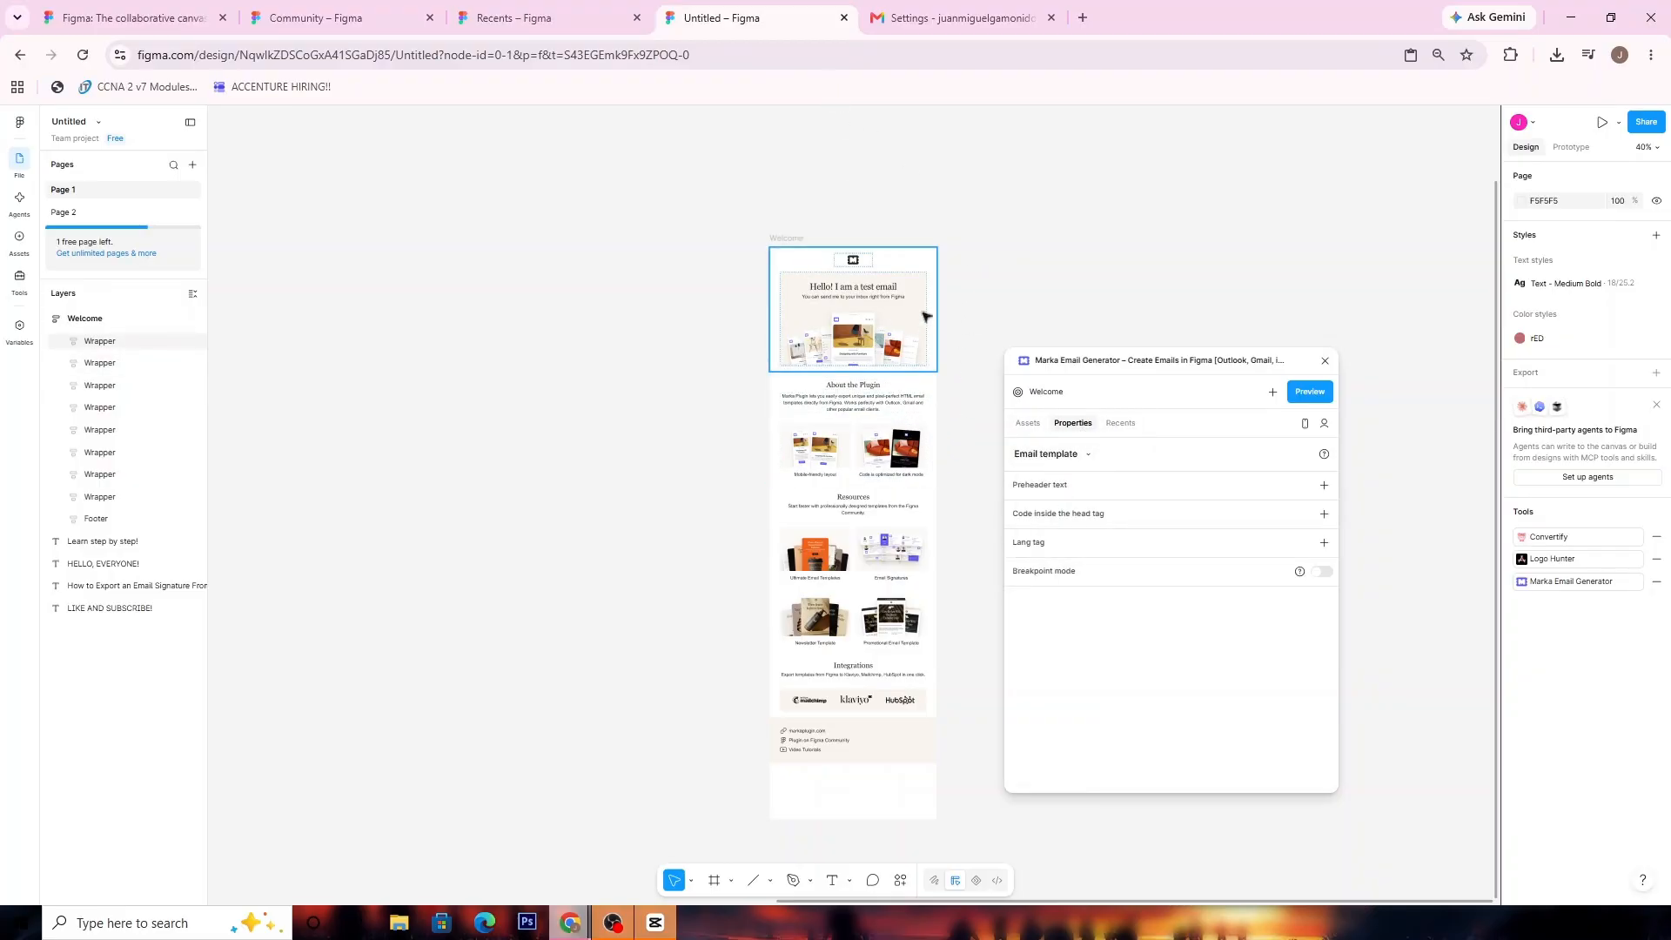
Locate the Welcome email on the canvas from the plugin's recent emails, and return to its template properties
left_click(1121, 426)
left_click(1079, 492)
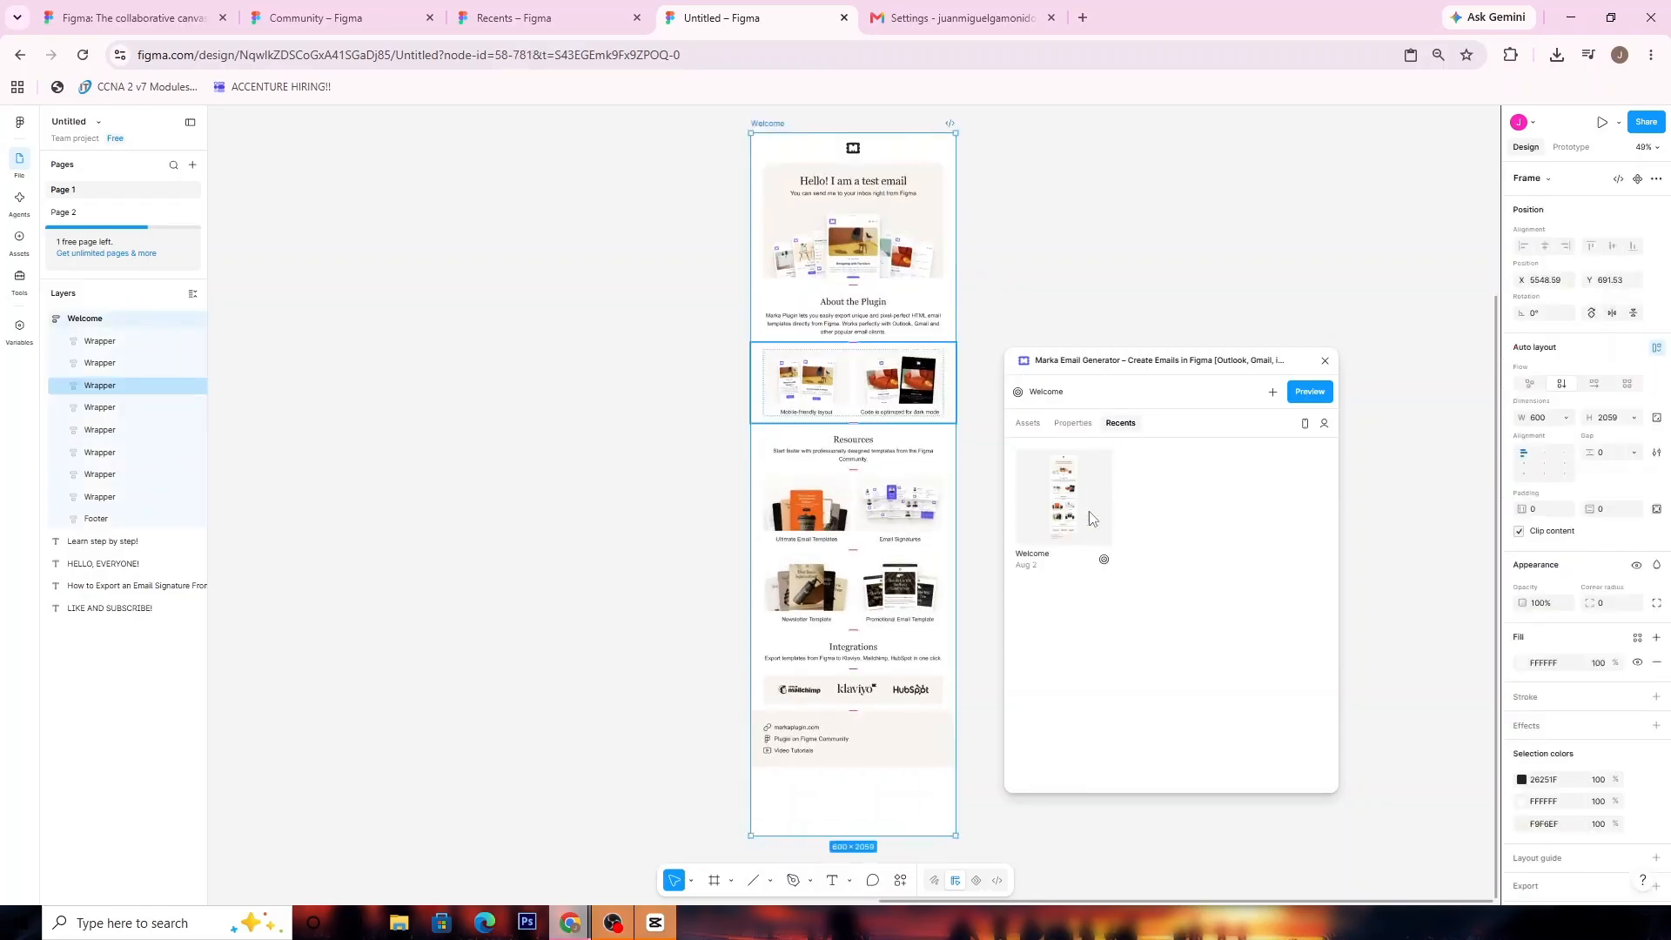
left_click(1098, 258)
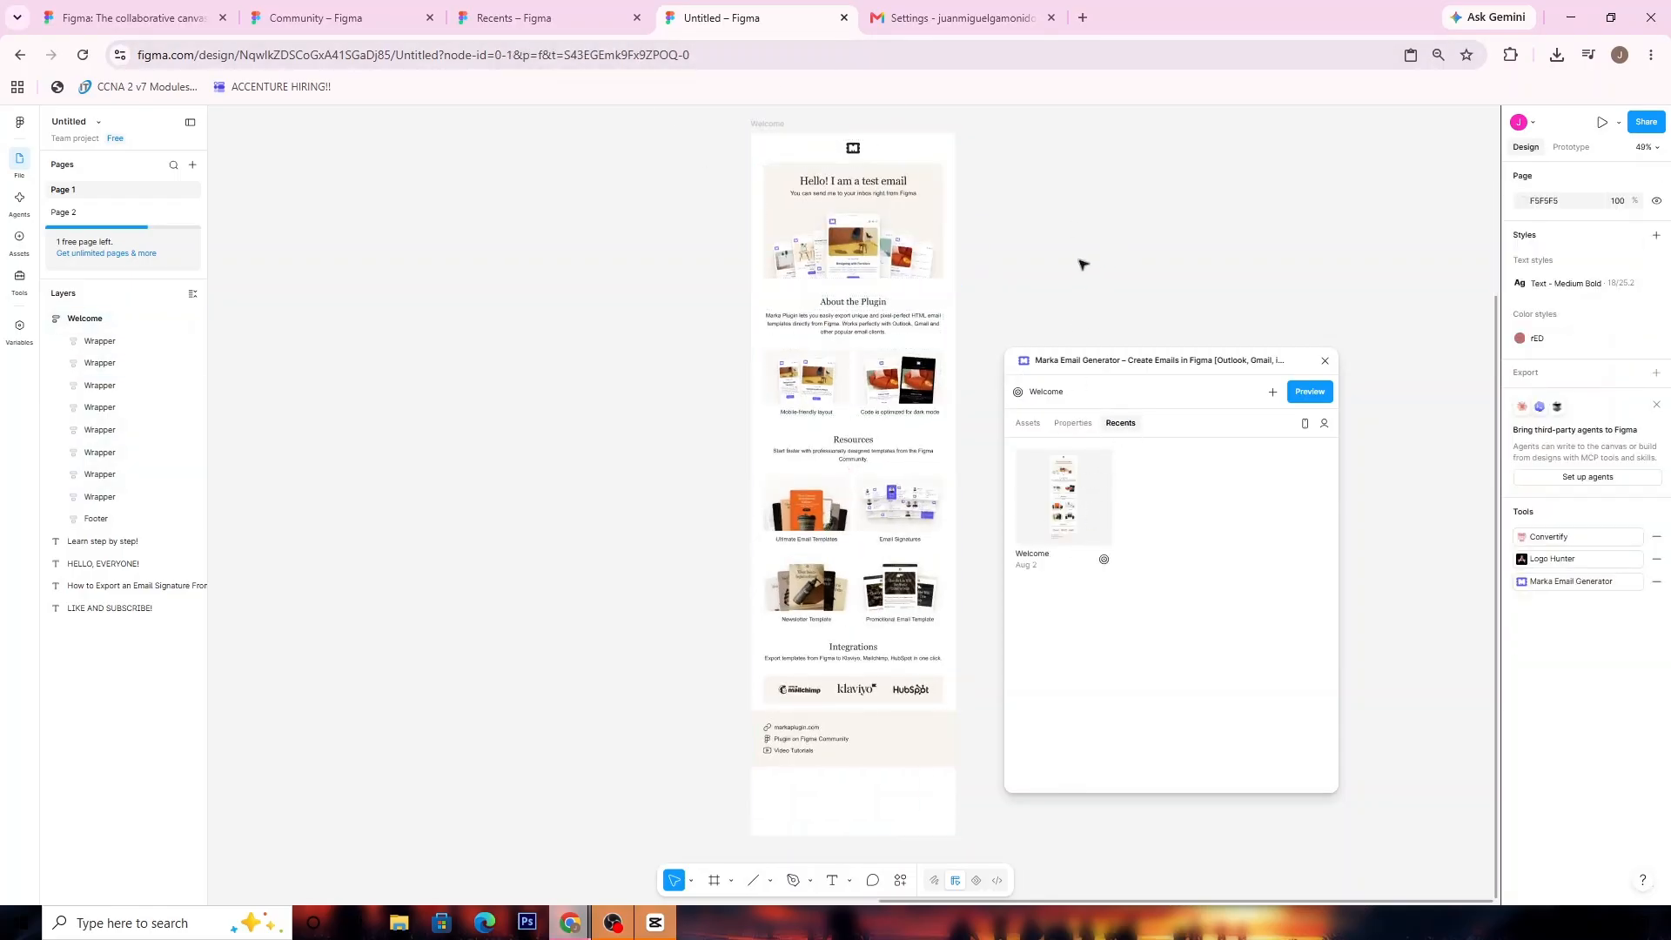
left_click_drag(1063, 263, 979, 276)
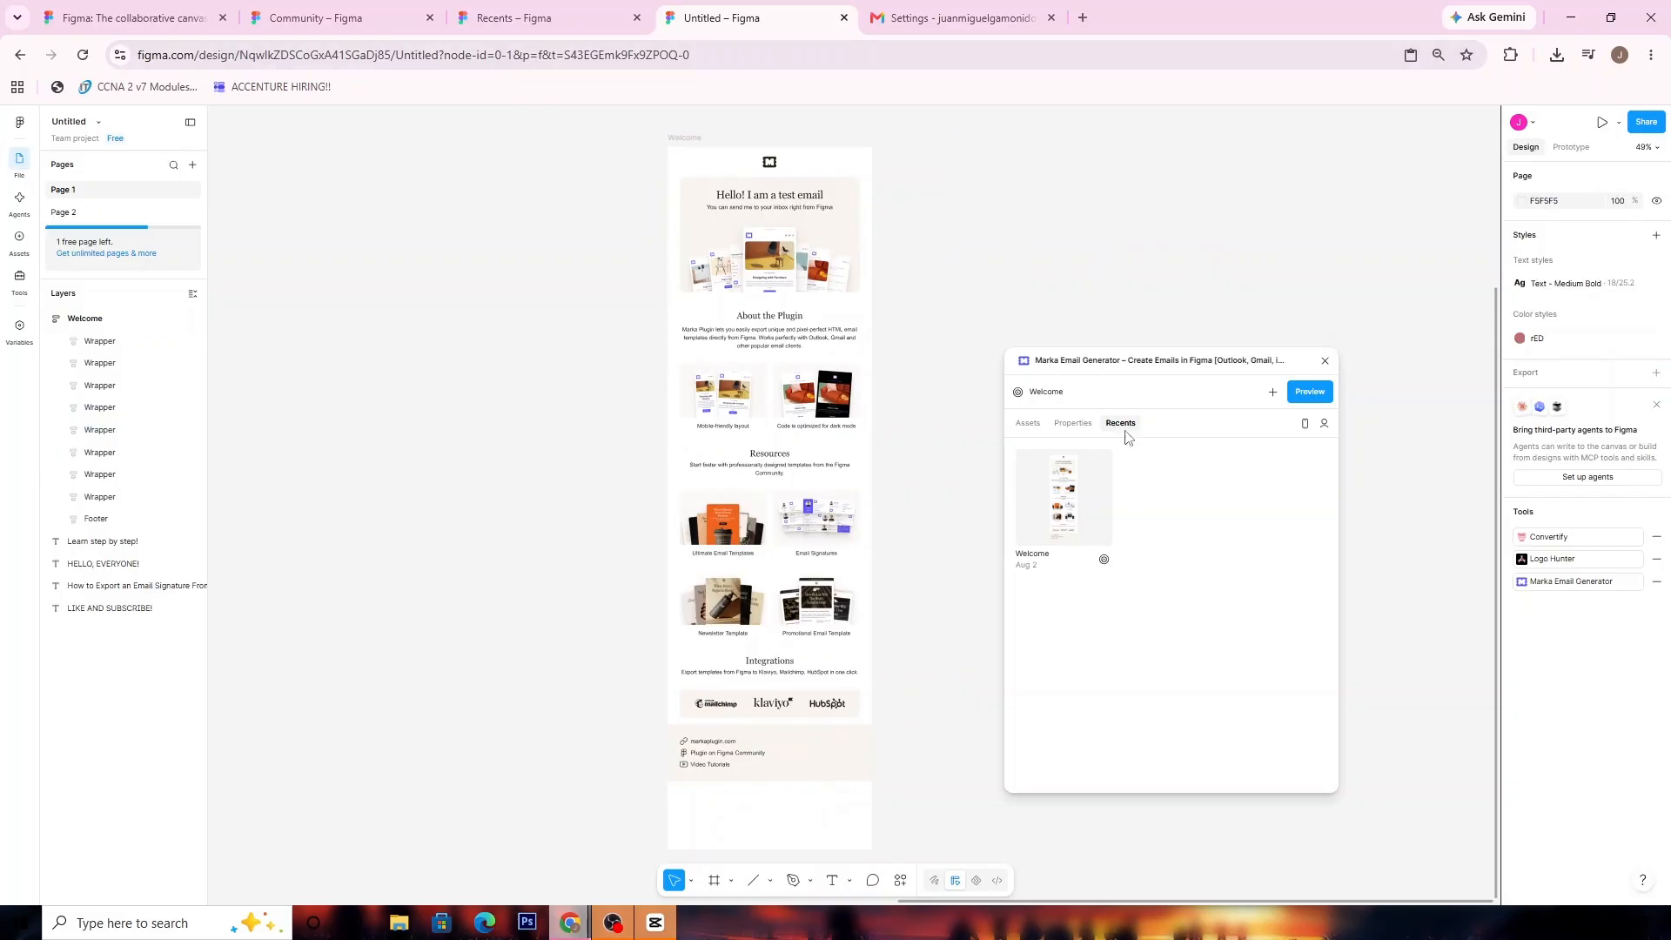
left_click(1069, 428)
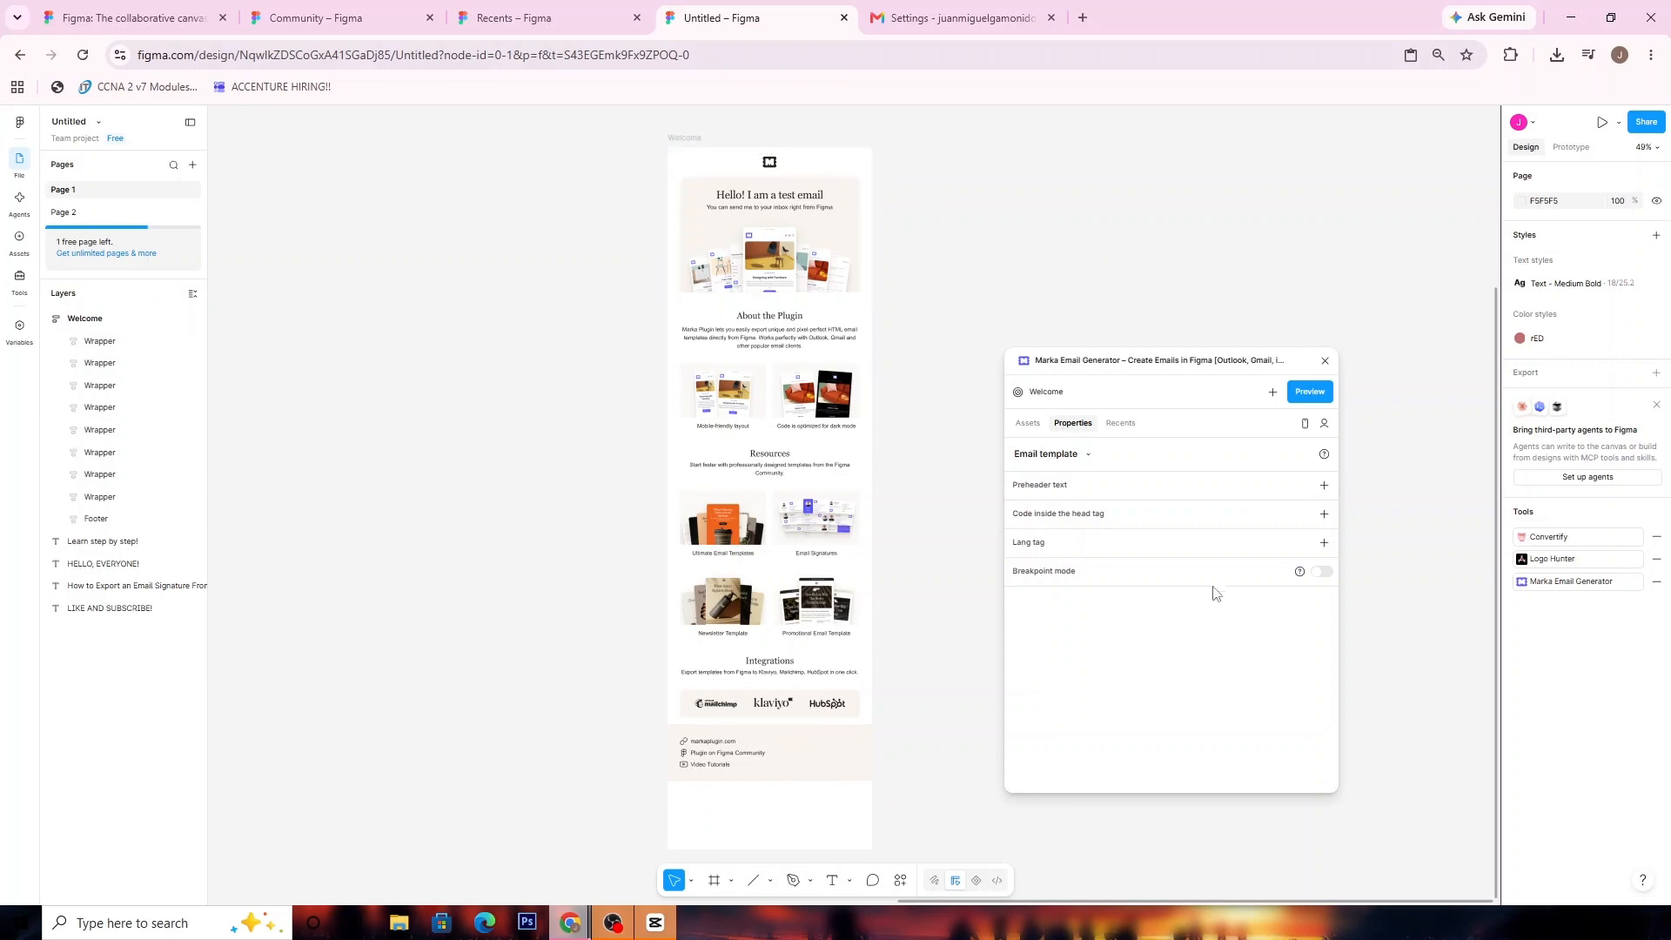
Preview the Welcome email in the plugin, move the plugin window clear of the side panel, and review the preview
left_click(1310, 392)
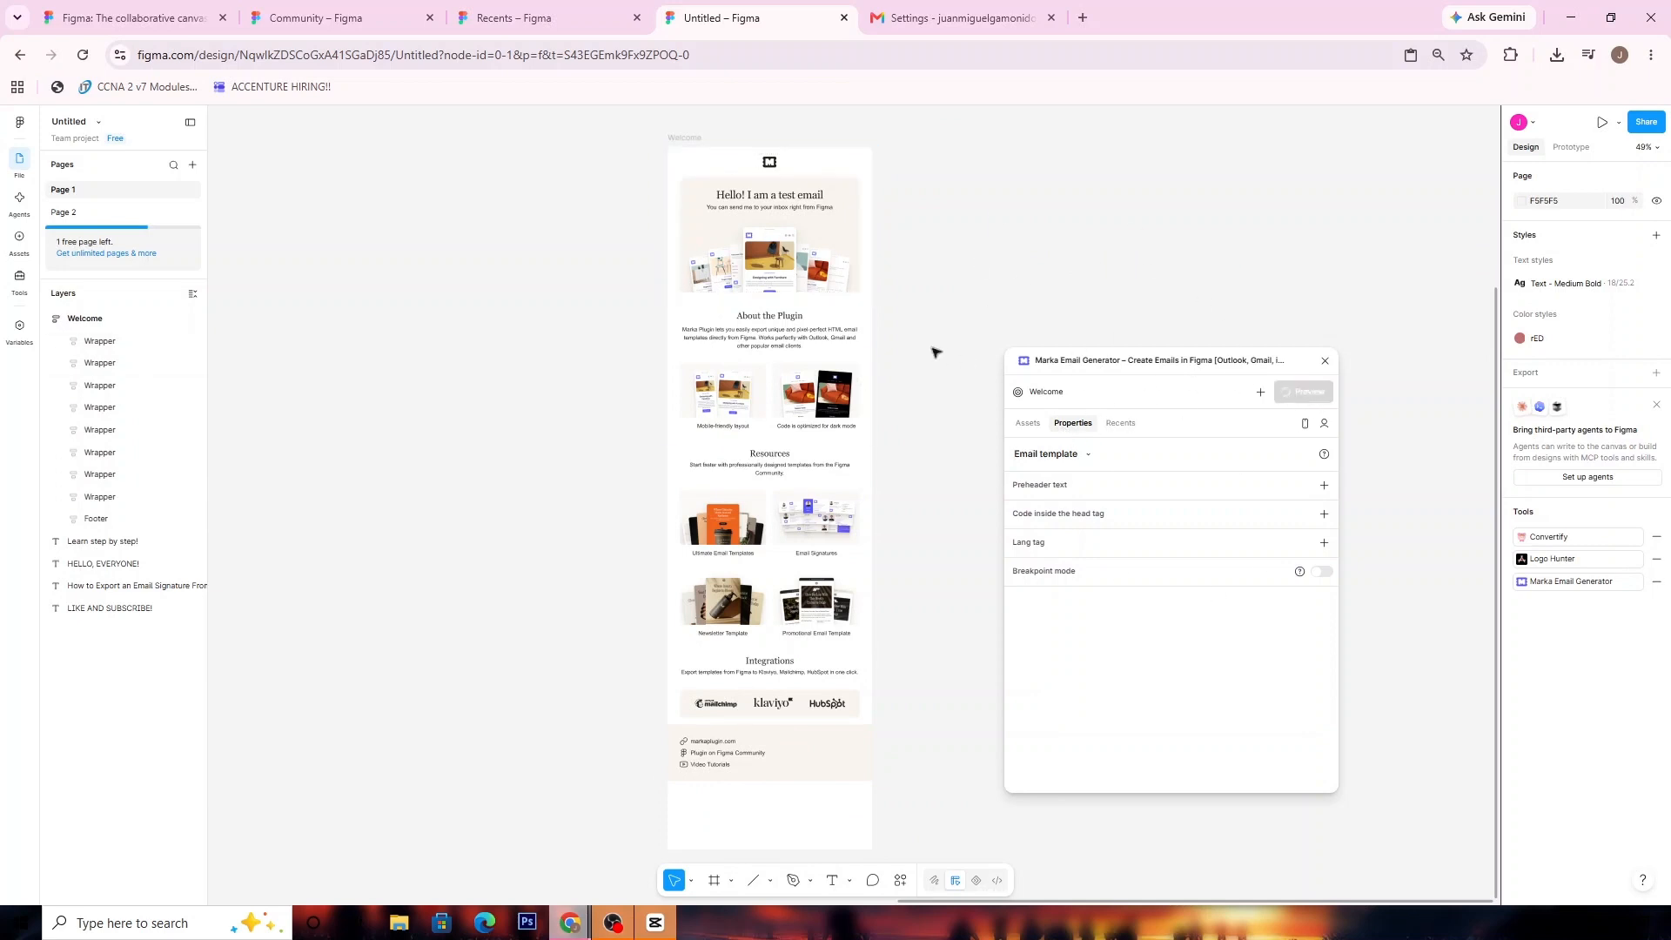
scroll(1246, 534, "down", 15)
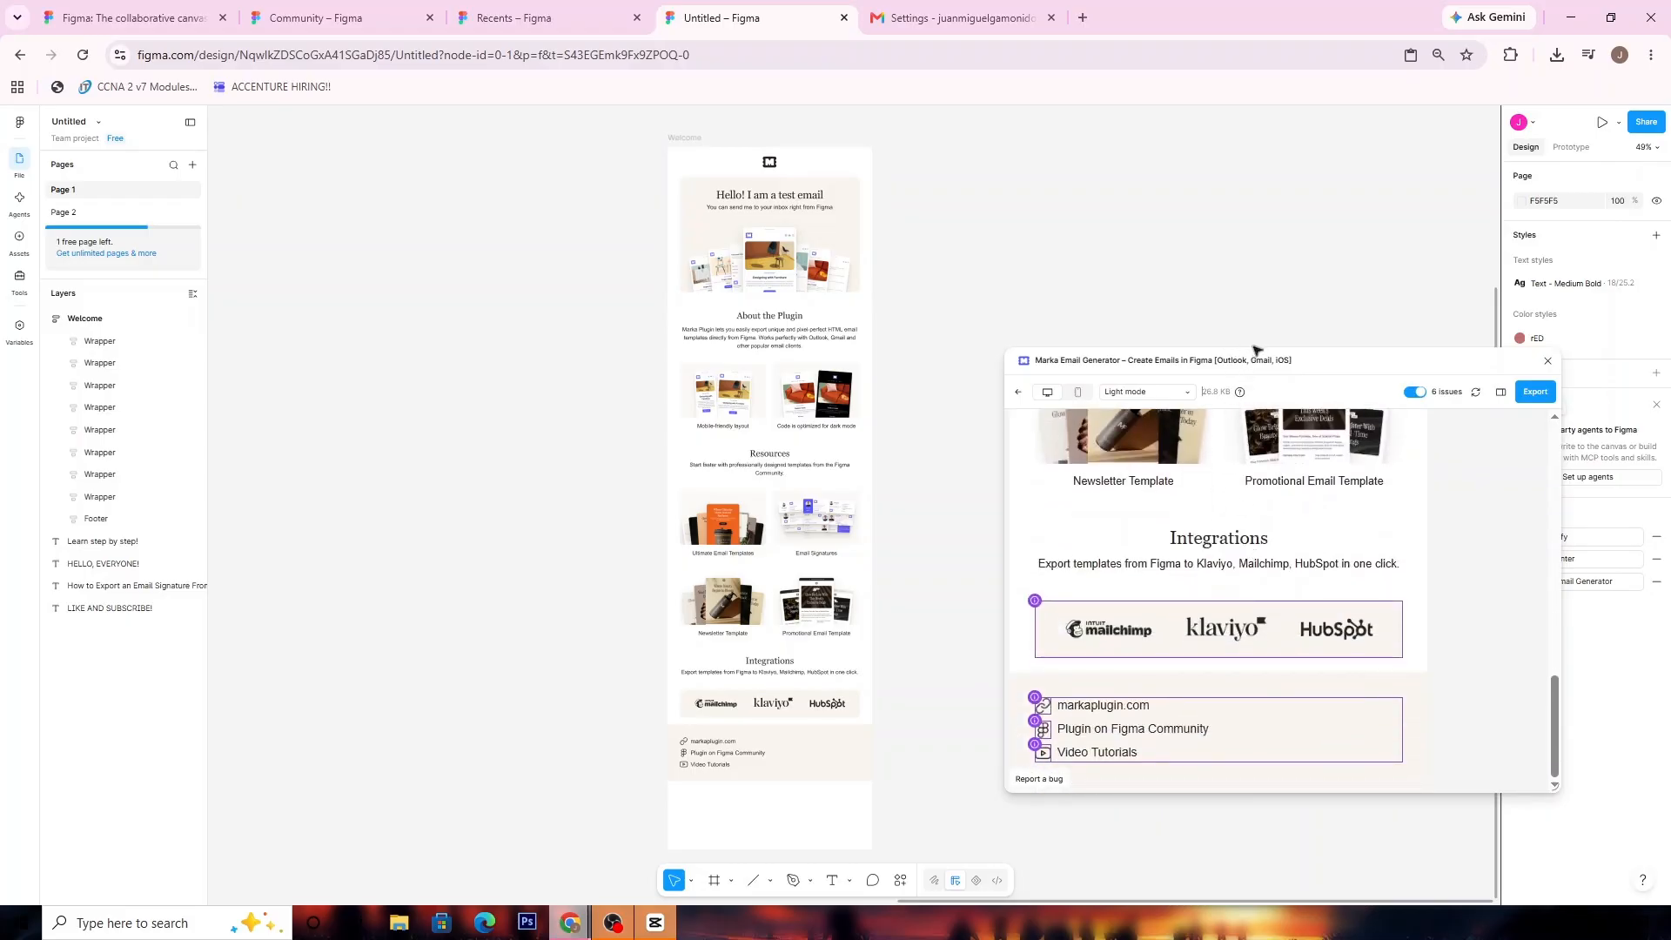
left_click_drag(1272, 359, 1130, 189)
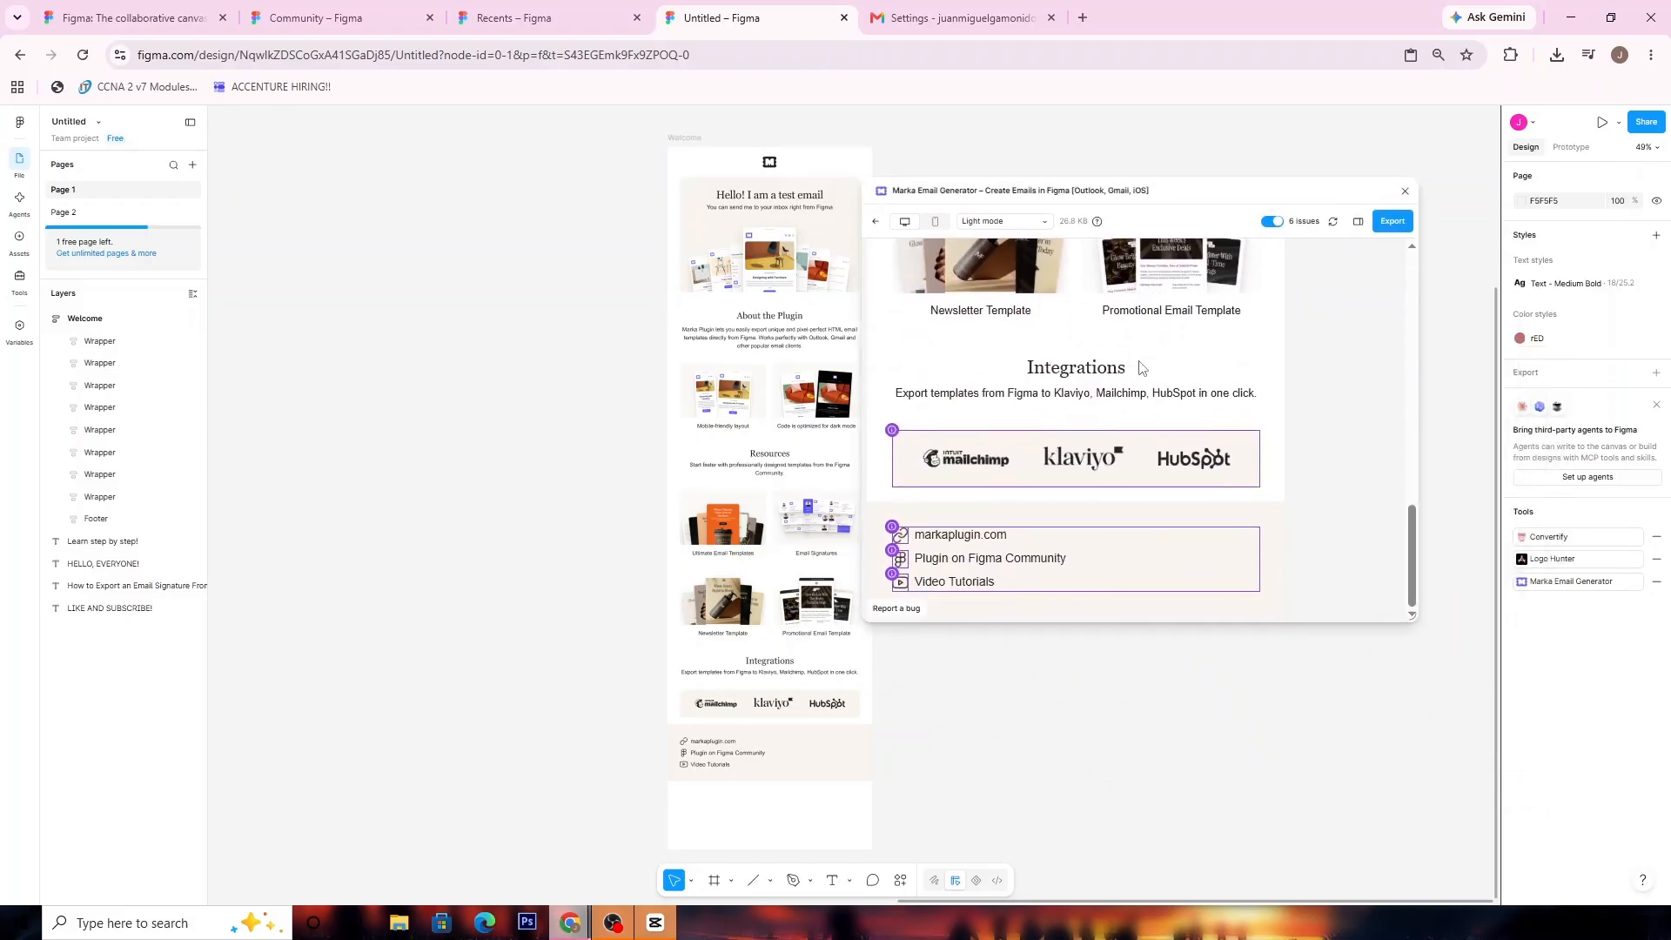
scroll(1132, 383, "up", 15)
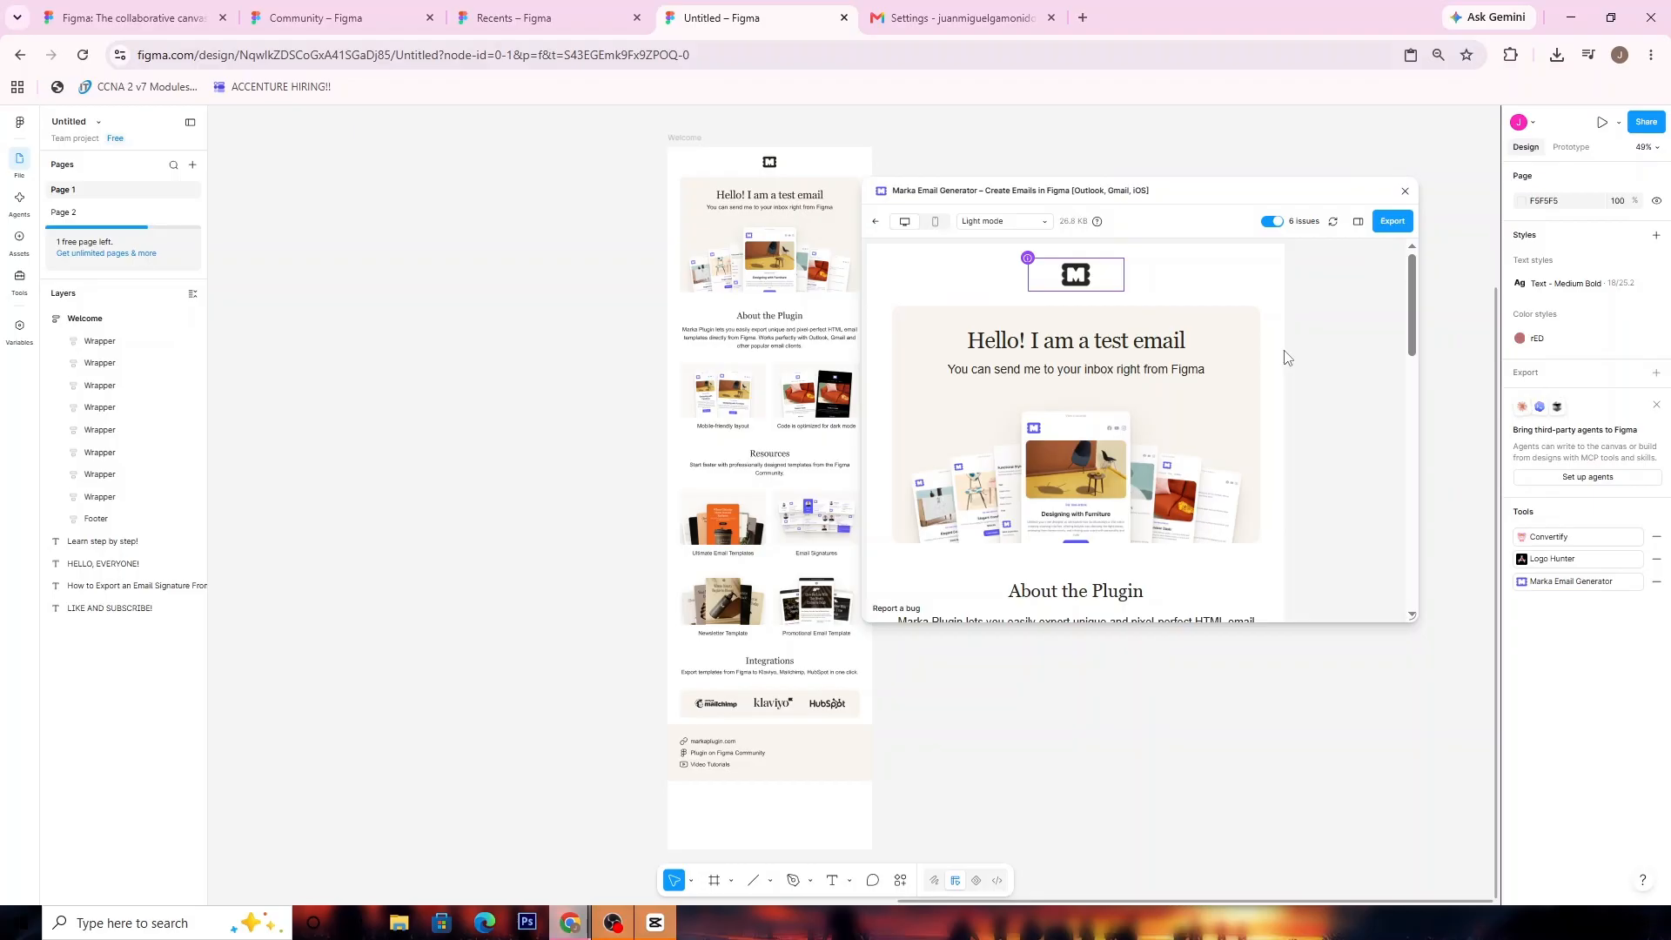
Export the Welcome email as an email signature by downloading its HTML with images hosted online
left_click(1395, 221)
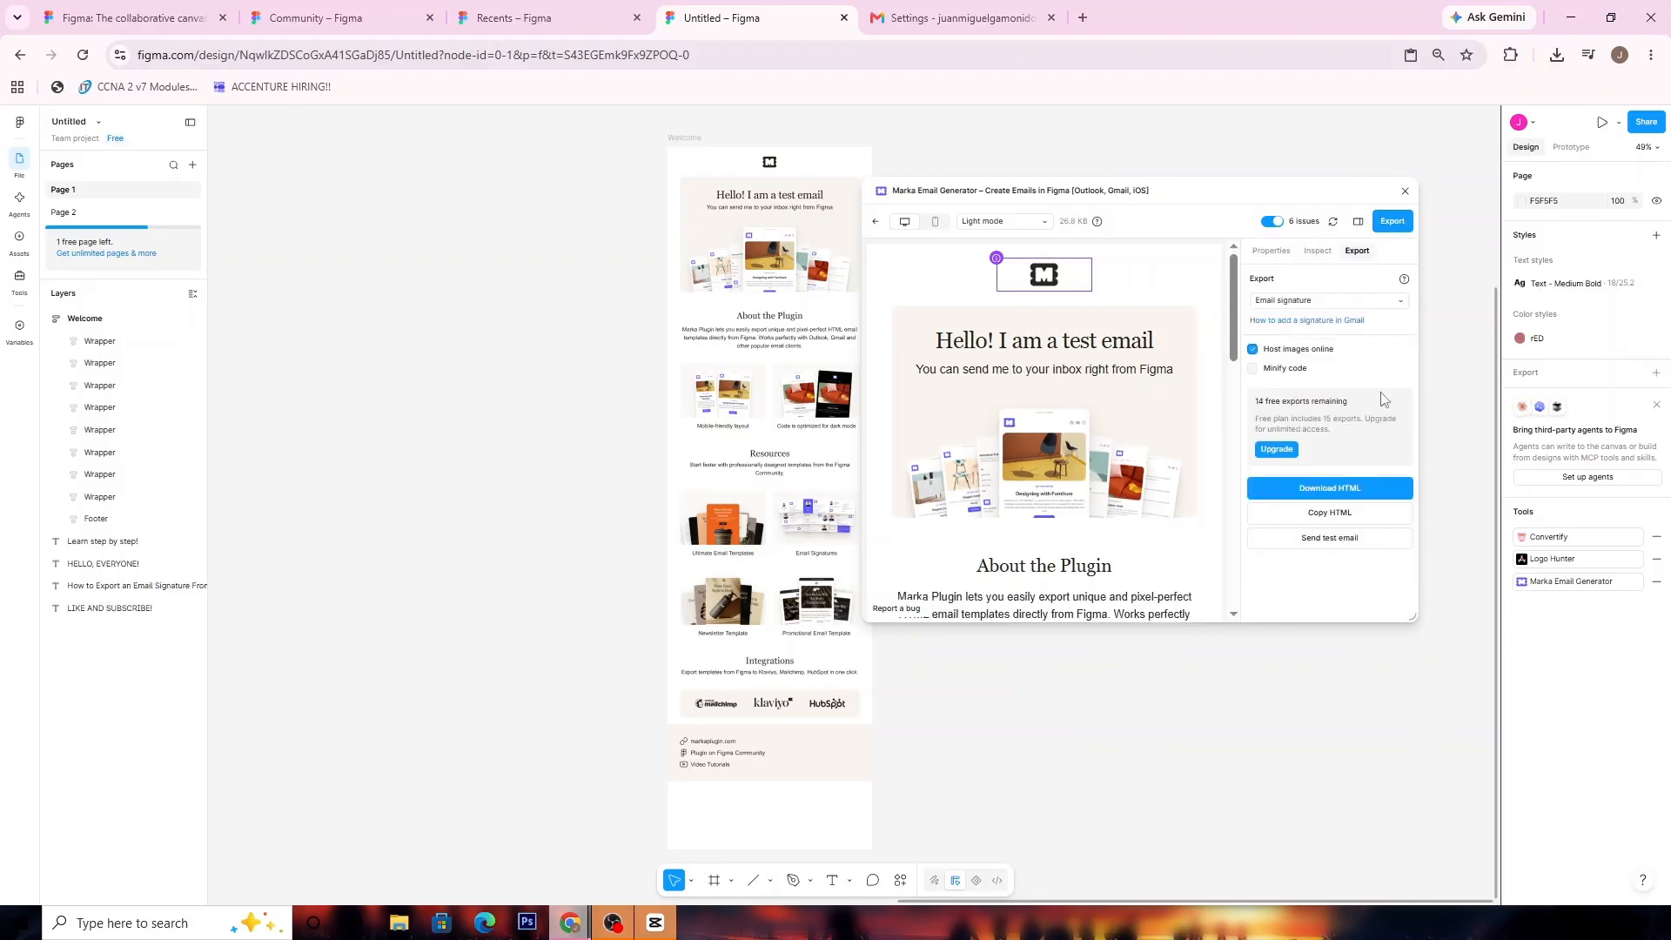
left_click(1315, 306)
left_click(1336, 302)
left_click(1329, 490)
Open the downloaded Welcome (1).html in the browser and select all of its content
left_click(1557, 55)
left_click(1395, 135)
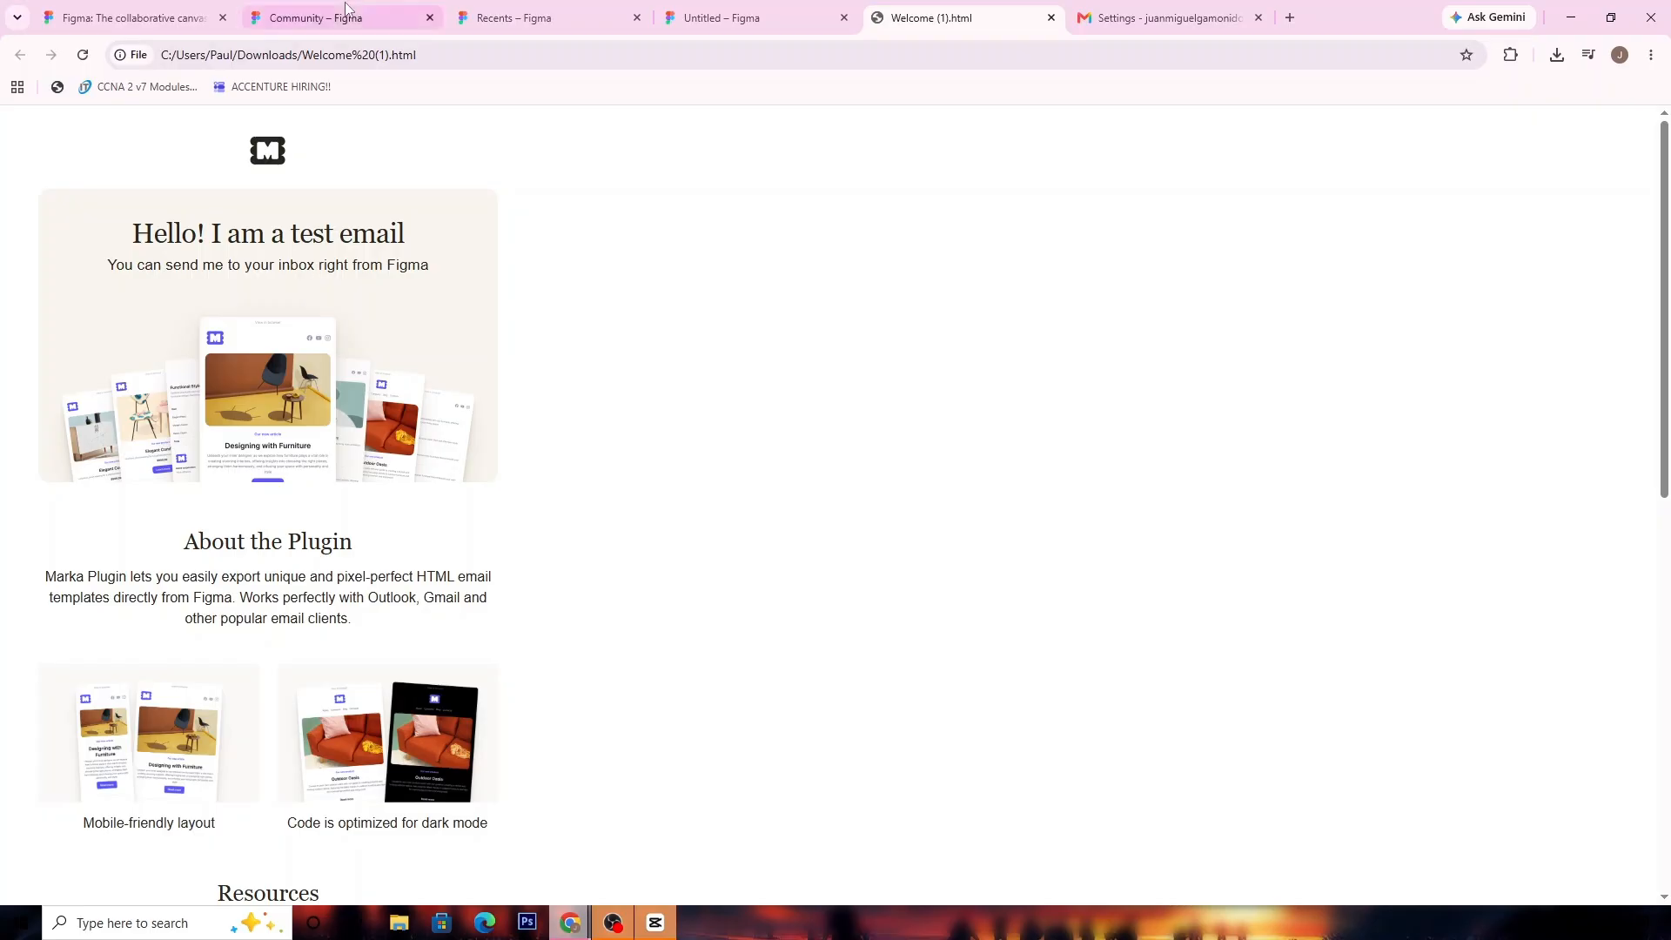
left_click_drag(3, 167, 736, 933)
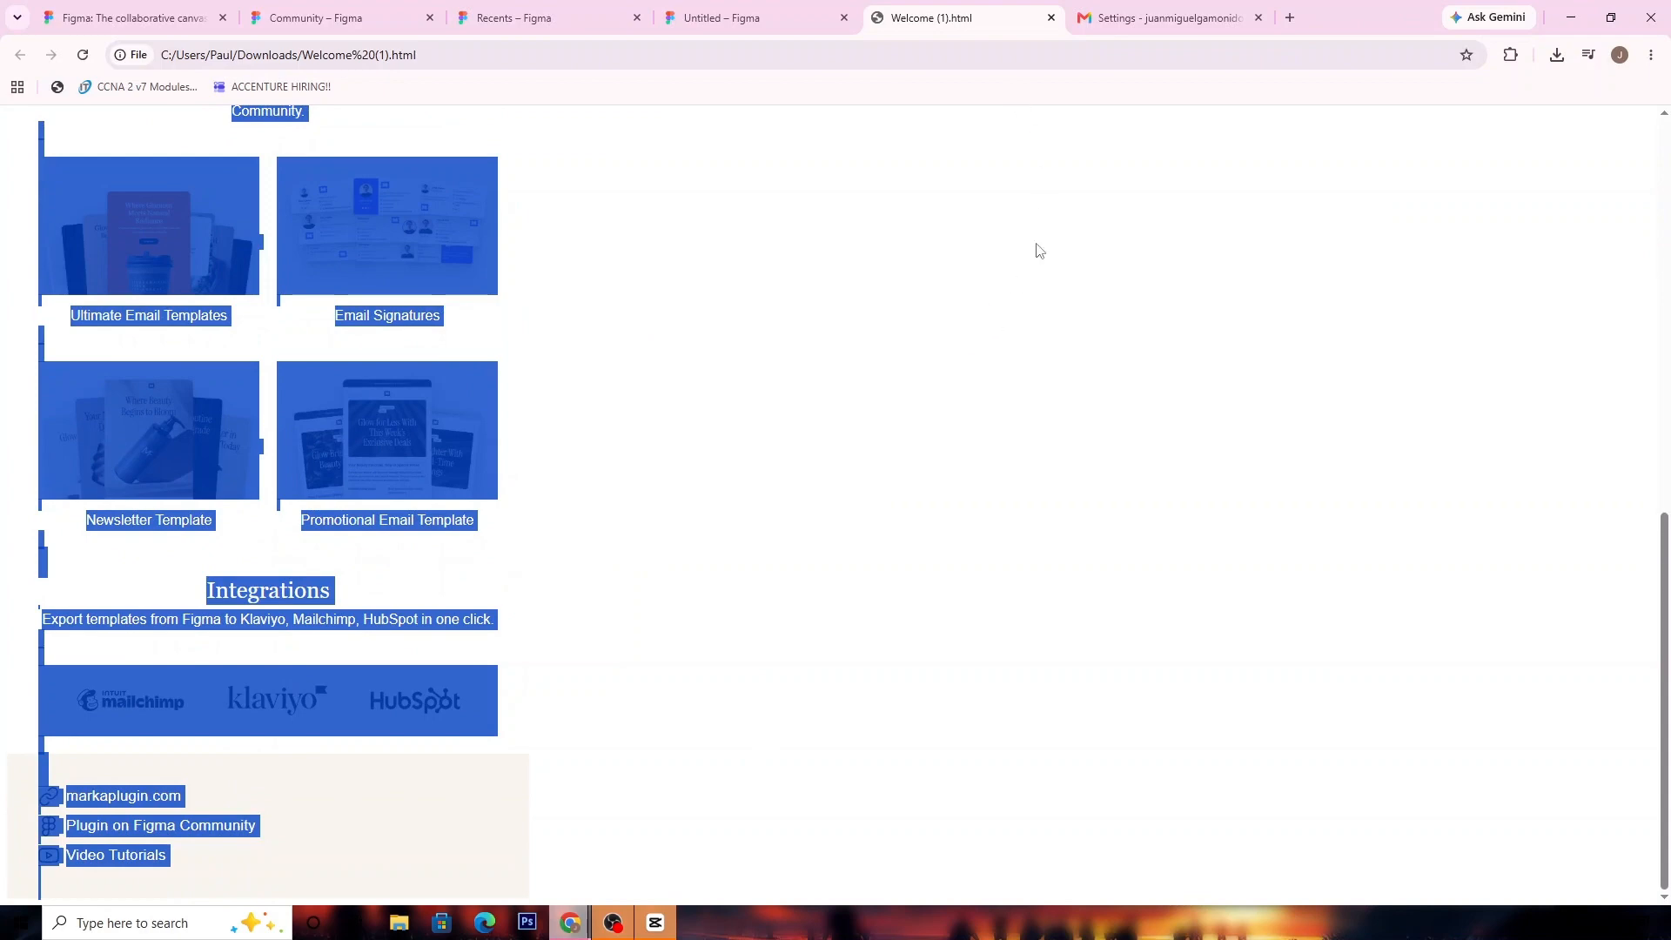
Switch to Gmail's general settings, dismiss the desktop notification prompt, and delete the existing "Hello! I am a test email" signature
left_click(1218, 18)
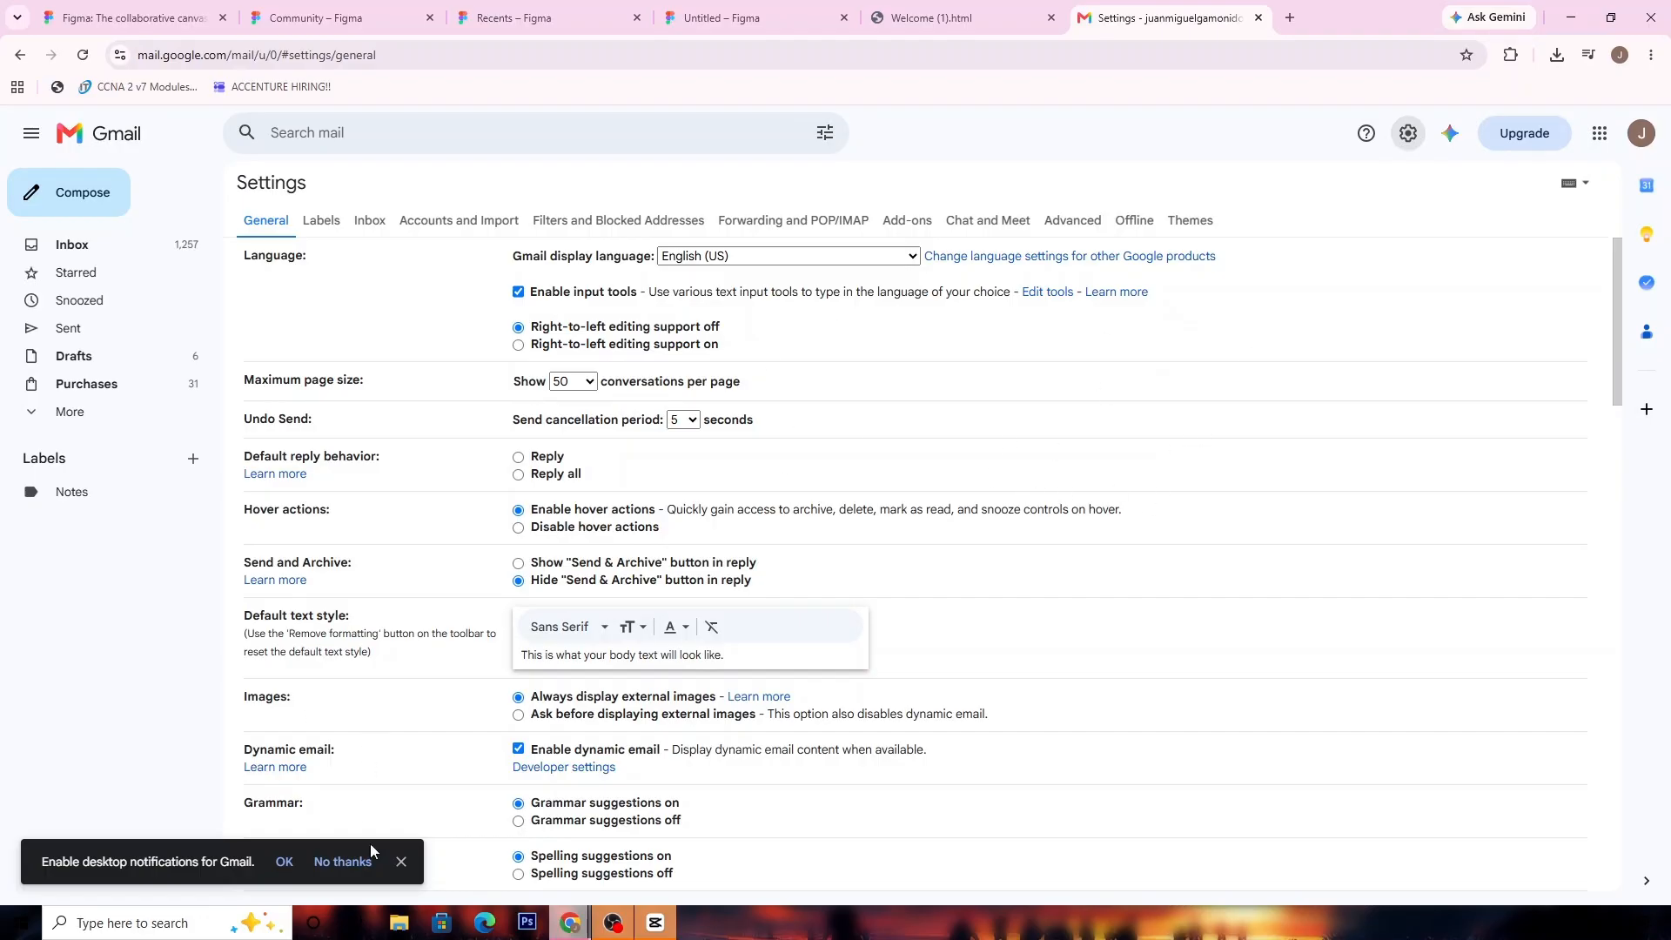
left_click(401, 861)
scroll(500, 613, "down", 15)
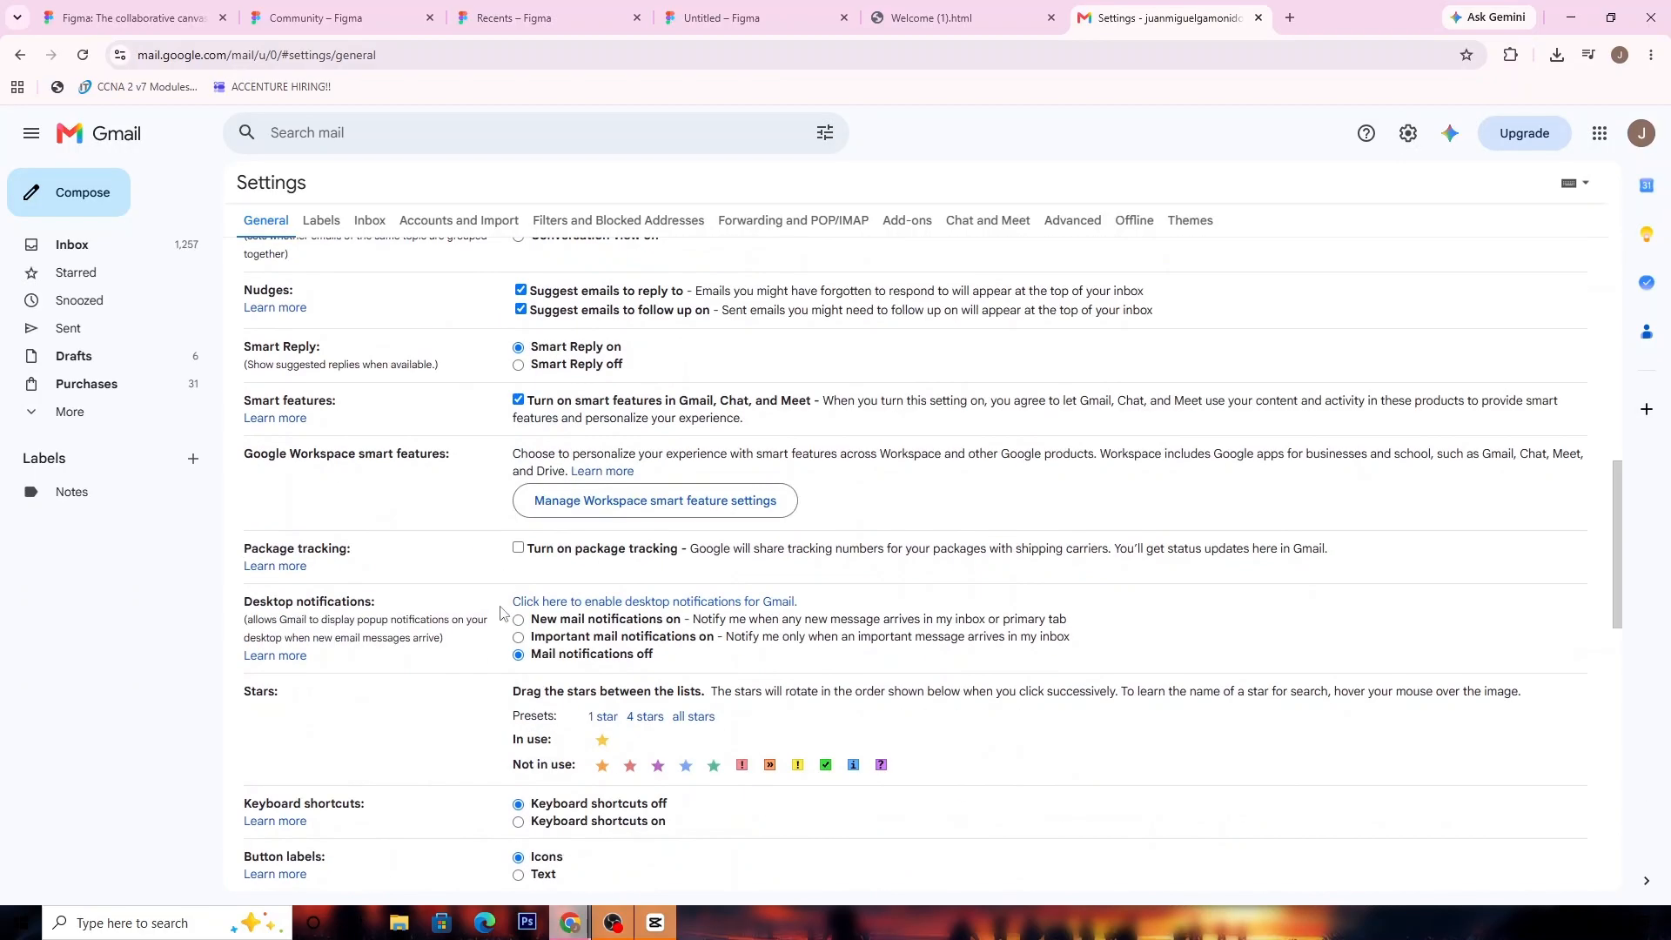
scroll(501, 613, "down", 2)
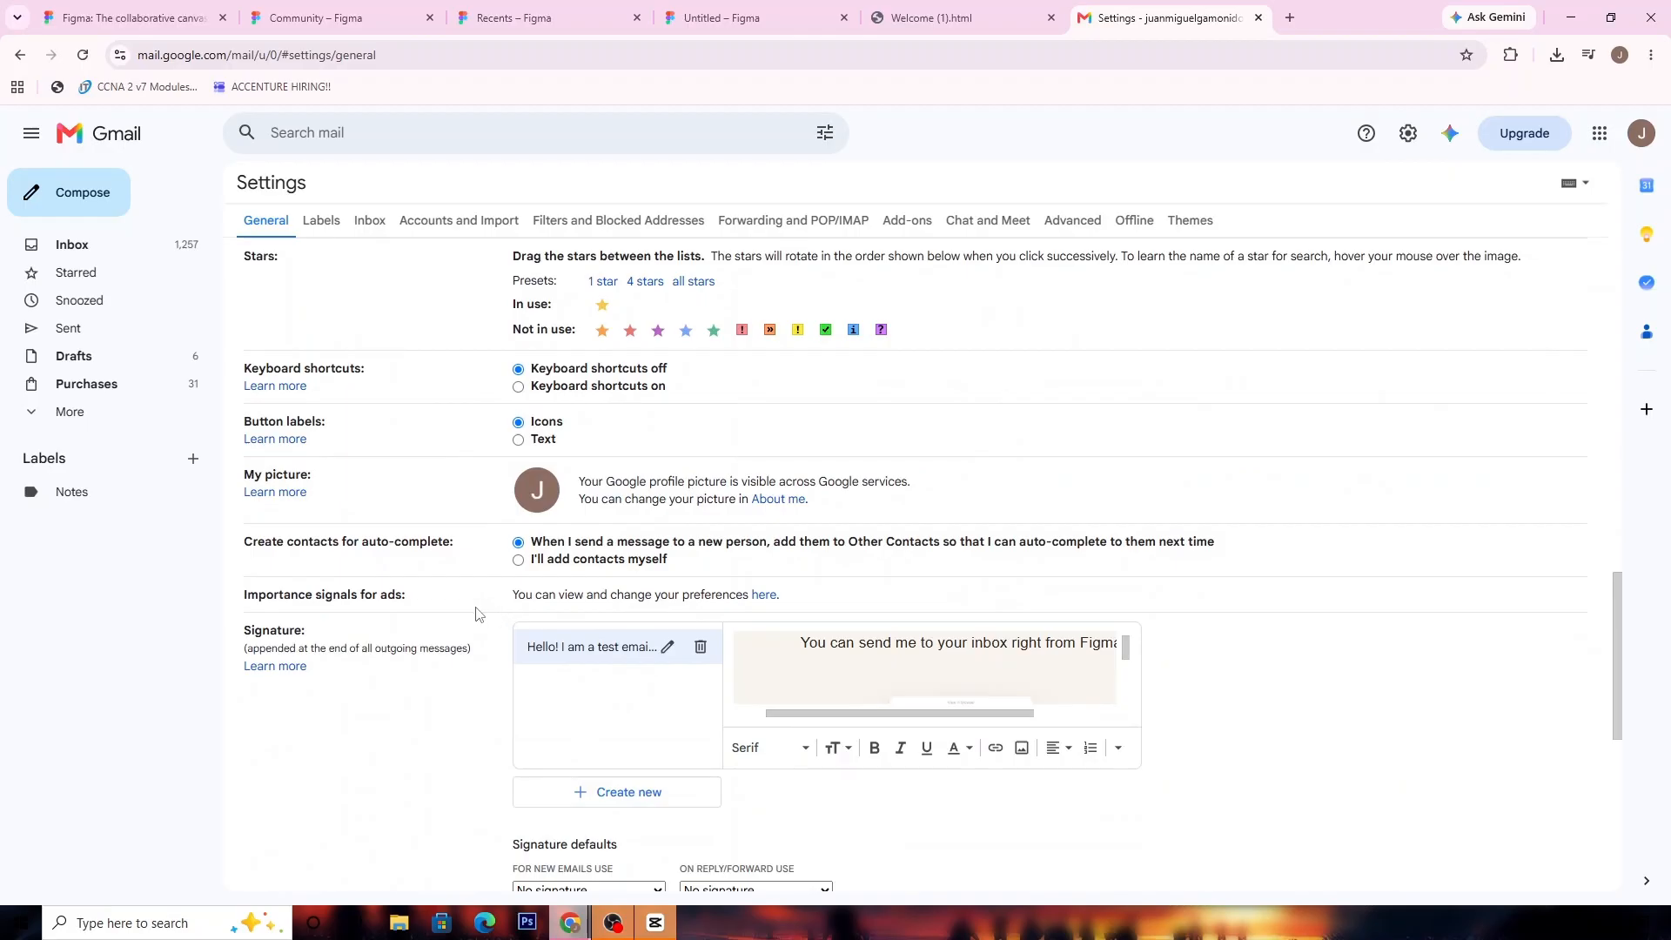
left_click(700, 646)
left_click(1019, 596)
Create a Gmail signature named "Signature" containing the copied Welcome email content, check it across its width and length, and save the settings
left_click(606, 666)
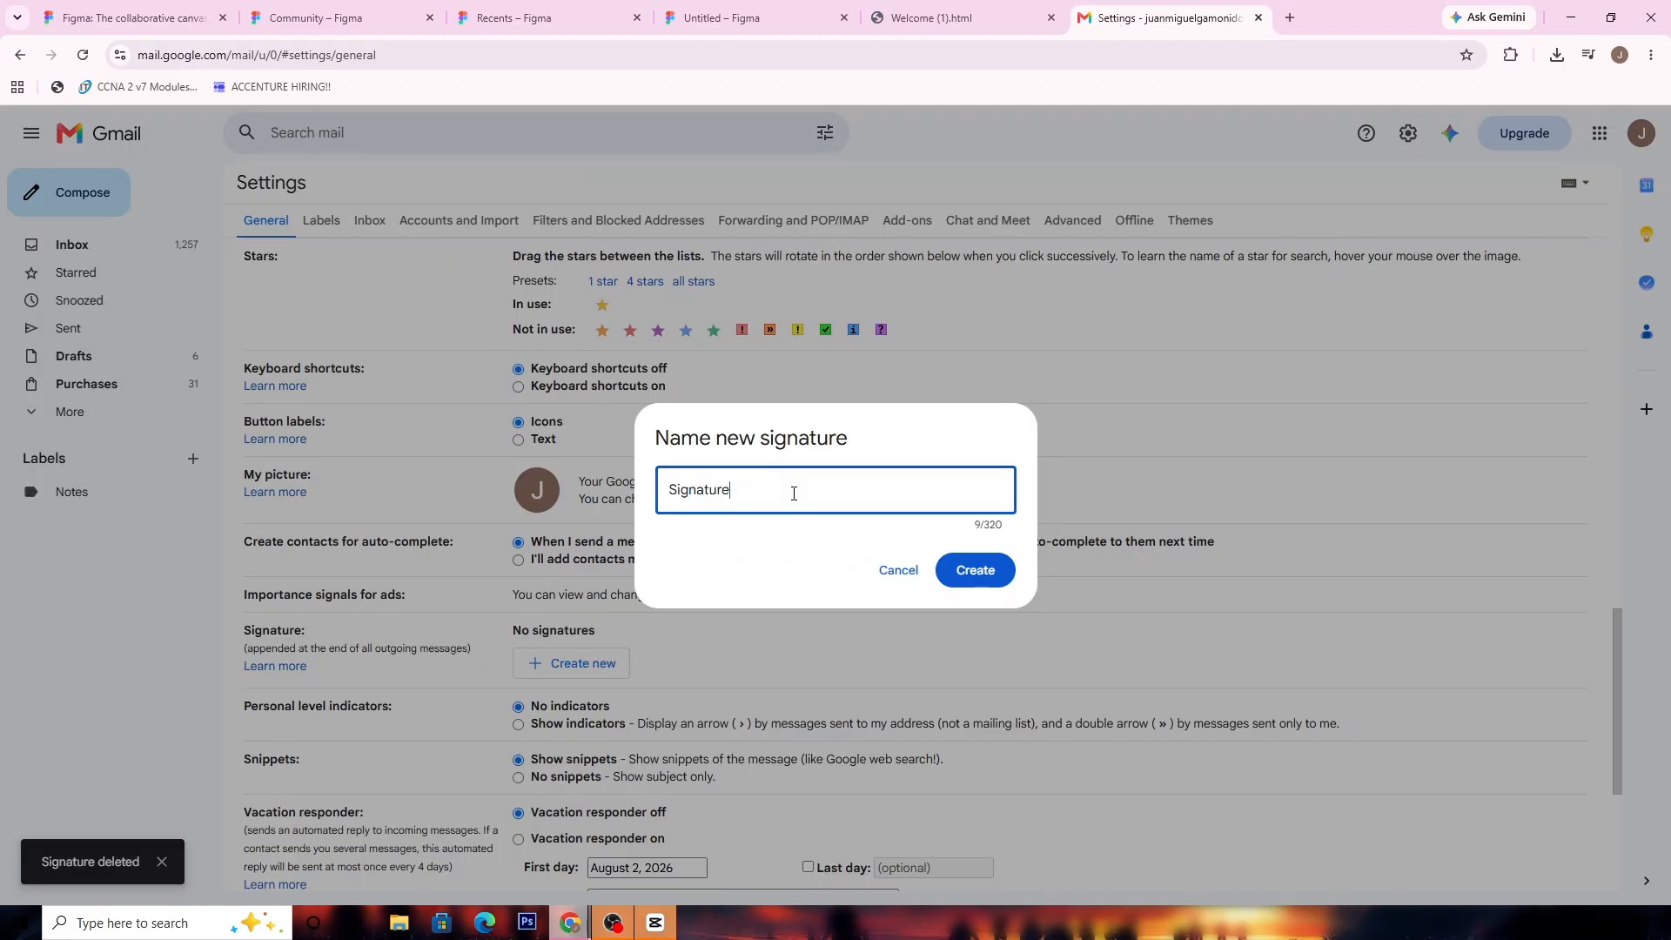
left_click(1012, 579)
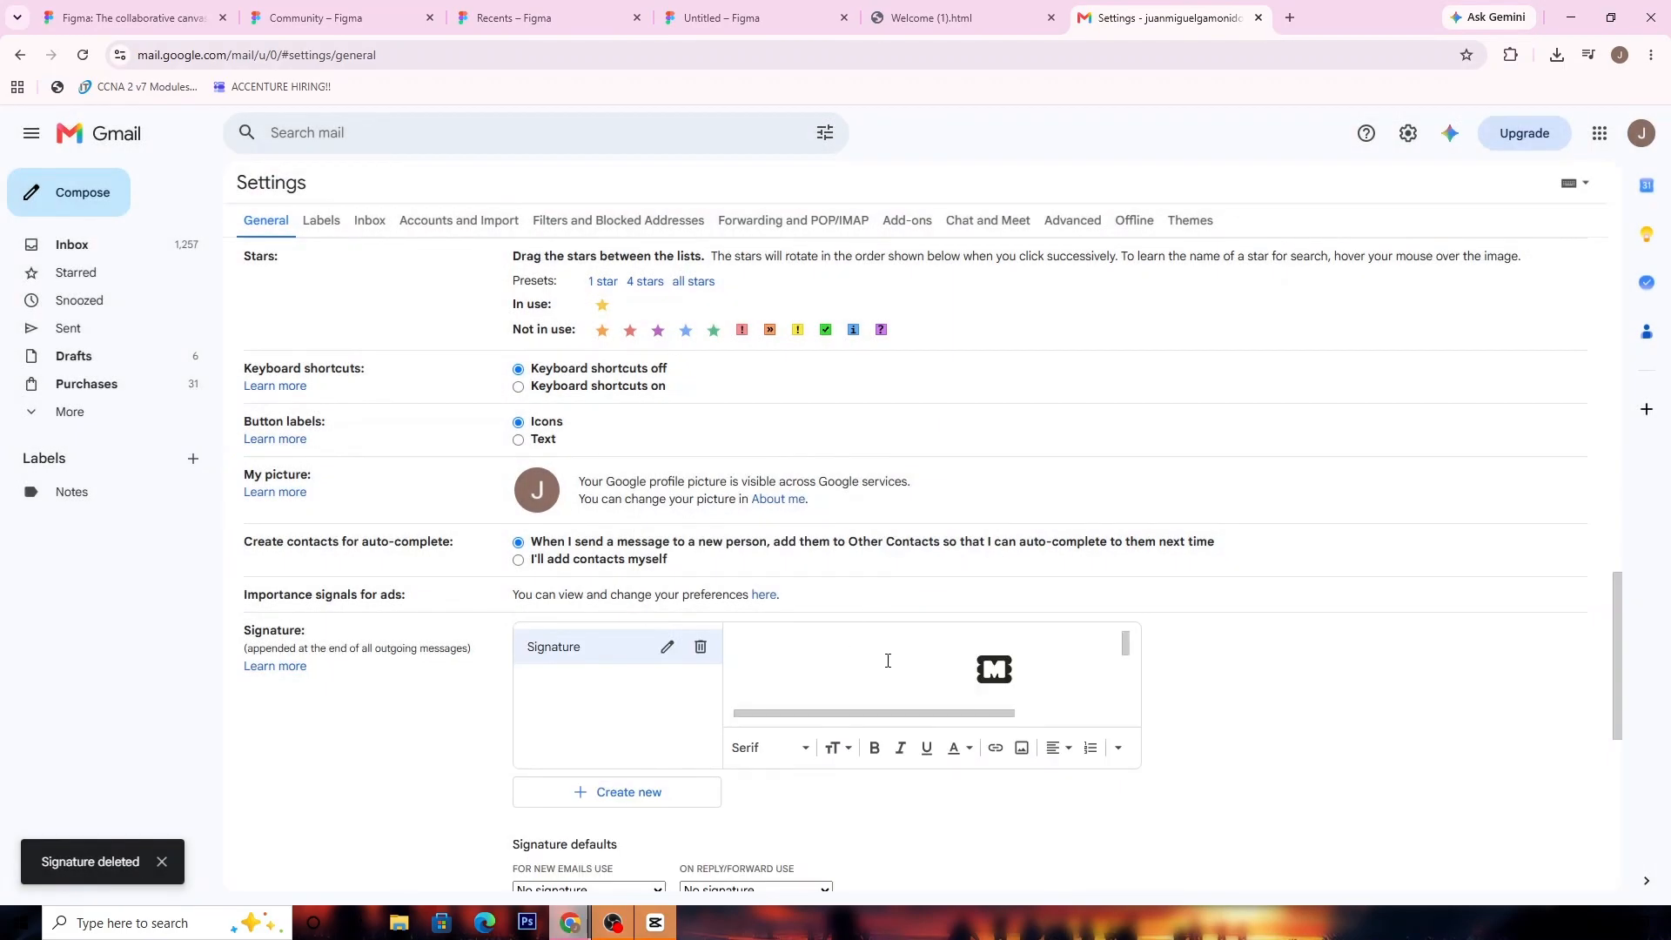
scroll(1037, 666, "down", 1)
left_click_drag(996, 714, 1032, 718)
scroll(1000, 677, "down", 4)
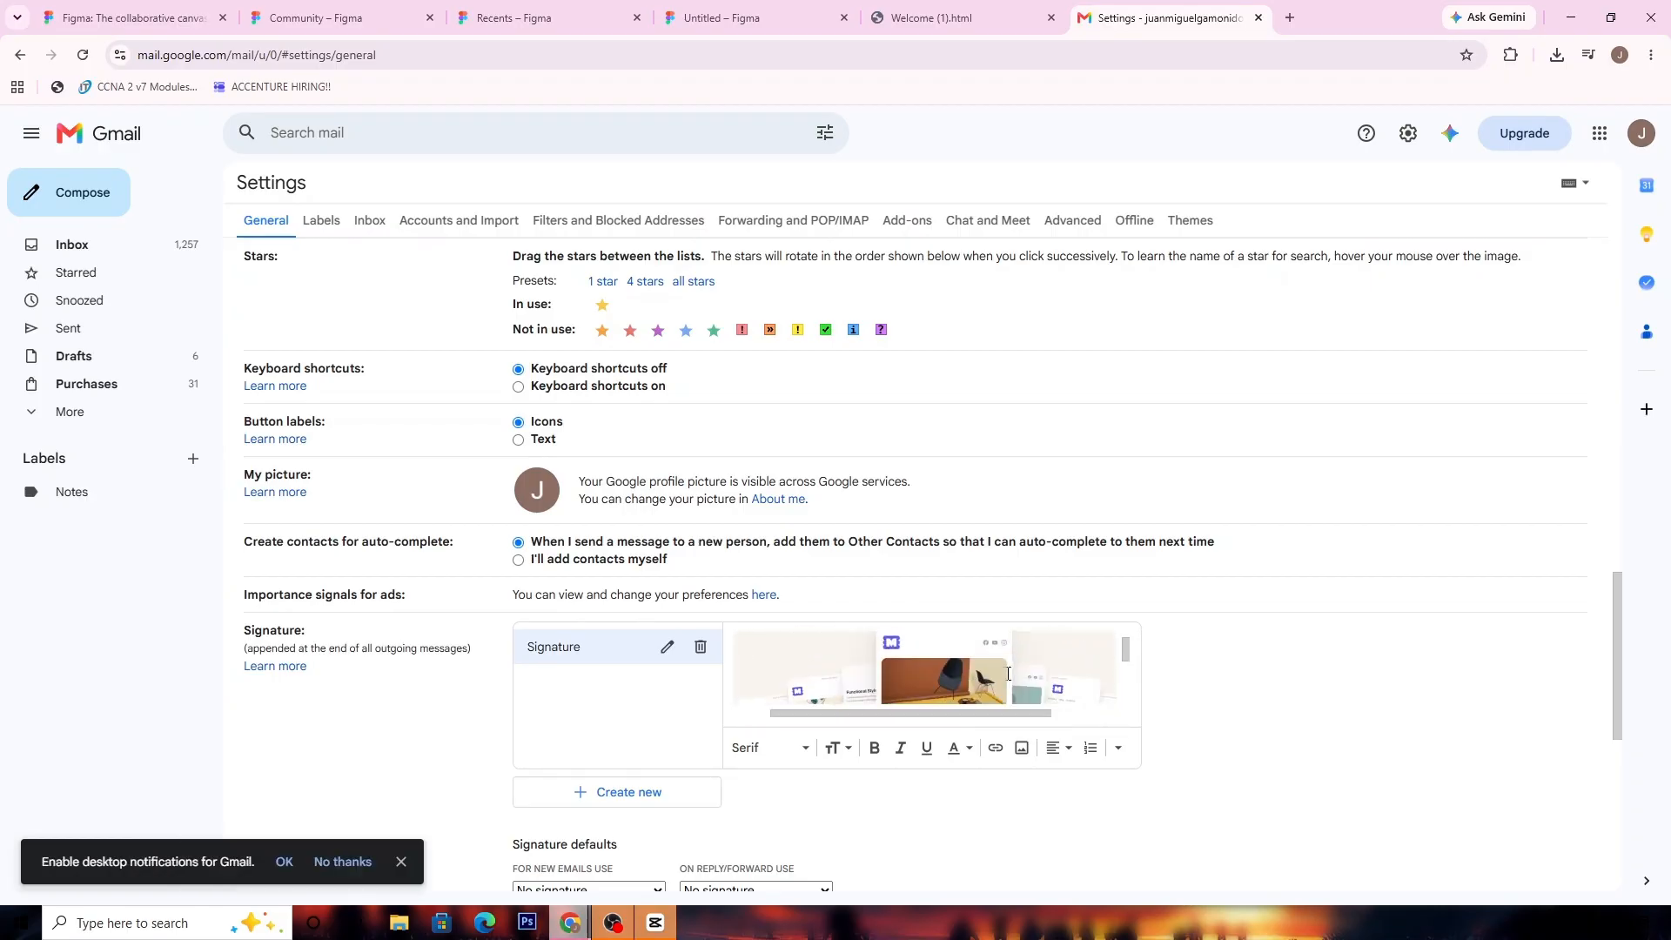
scroll(1010, 667, "down", 6)
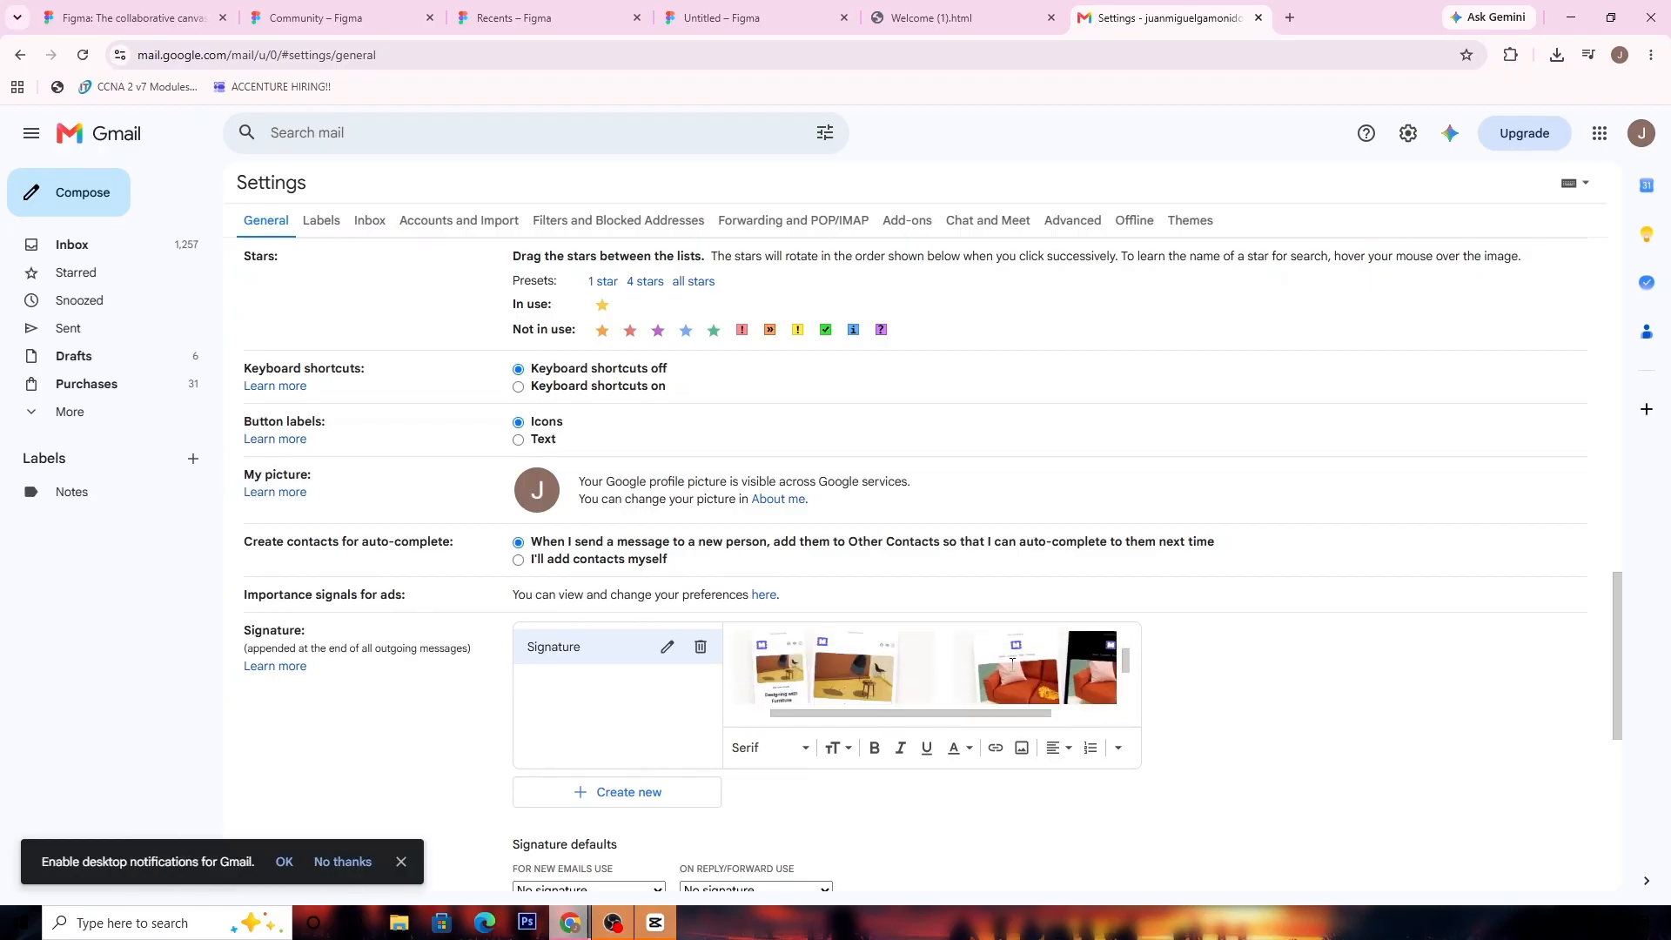
scroll(1420, 681, "down", 4)
scroll(1421, 682, "down", 3)
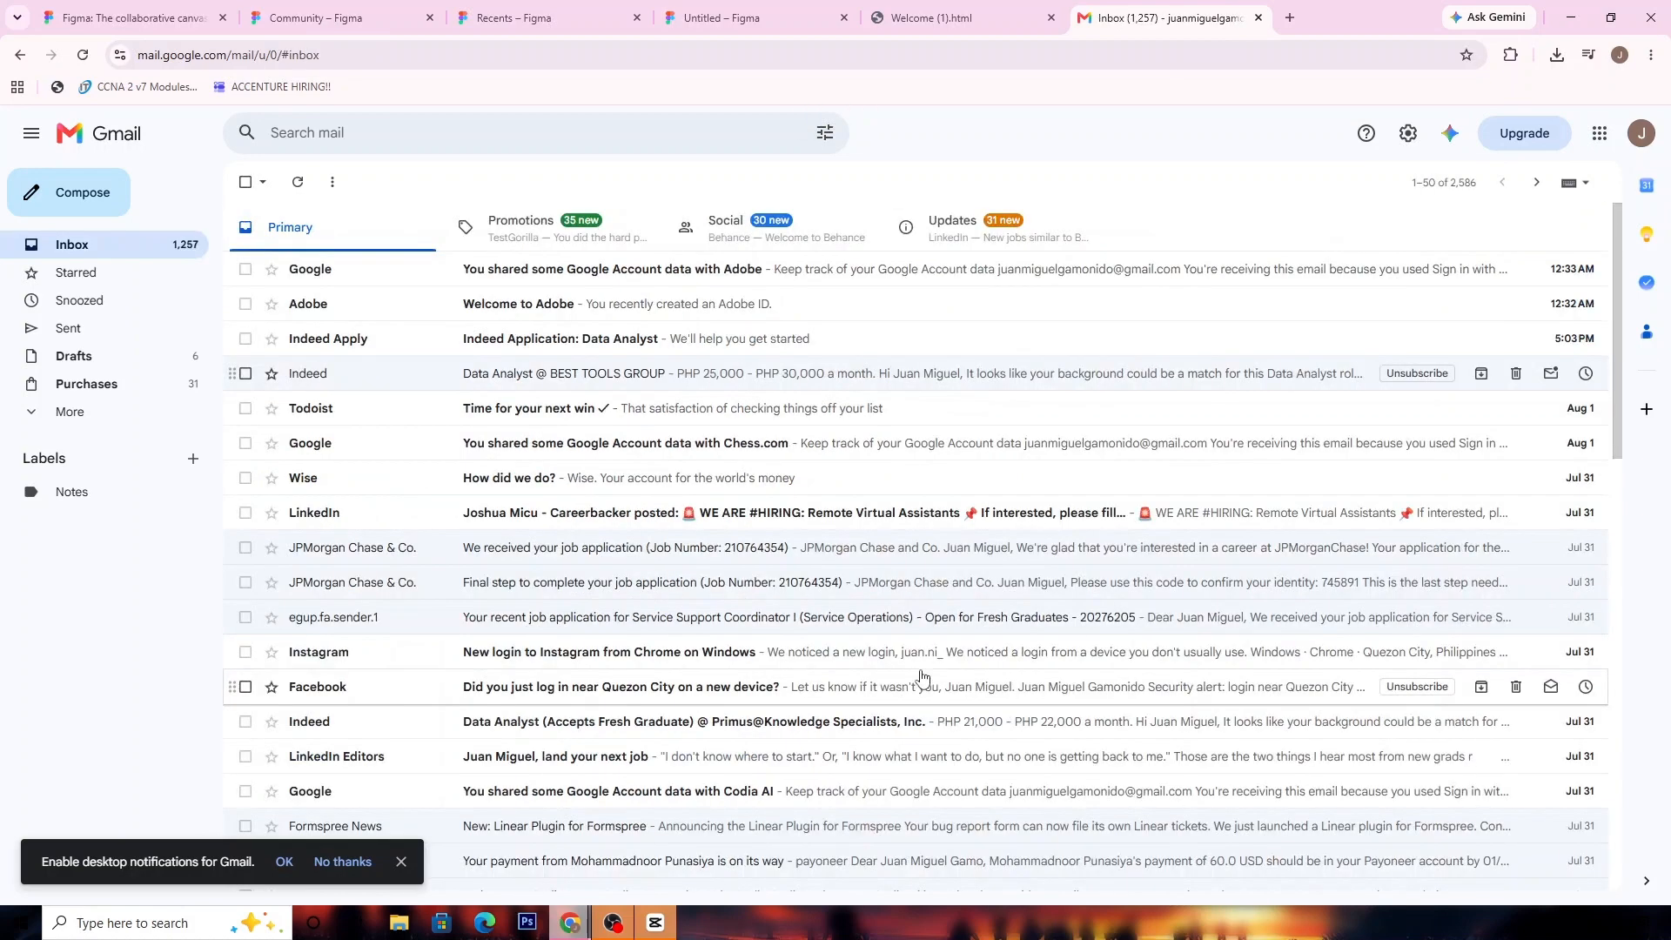
Reopen Gmail's general settings and examine the saved signature's content from its logo to its footer links
left_click(1399, 133)
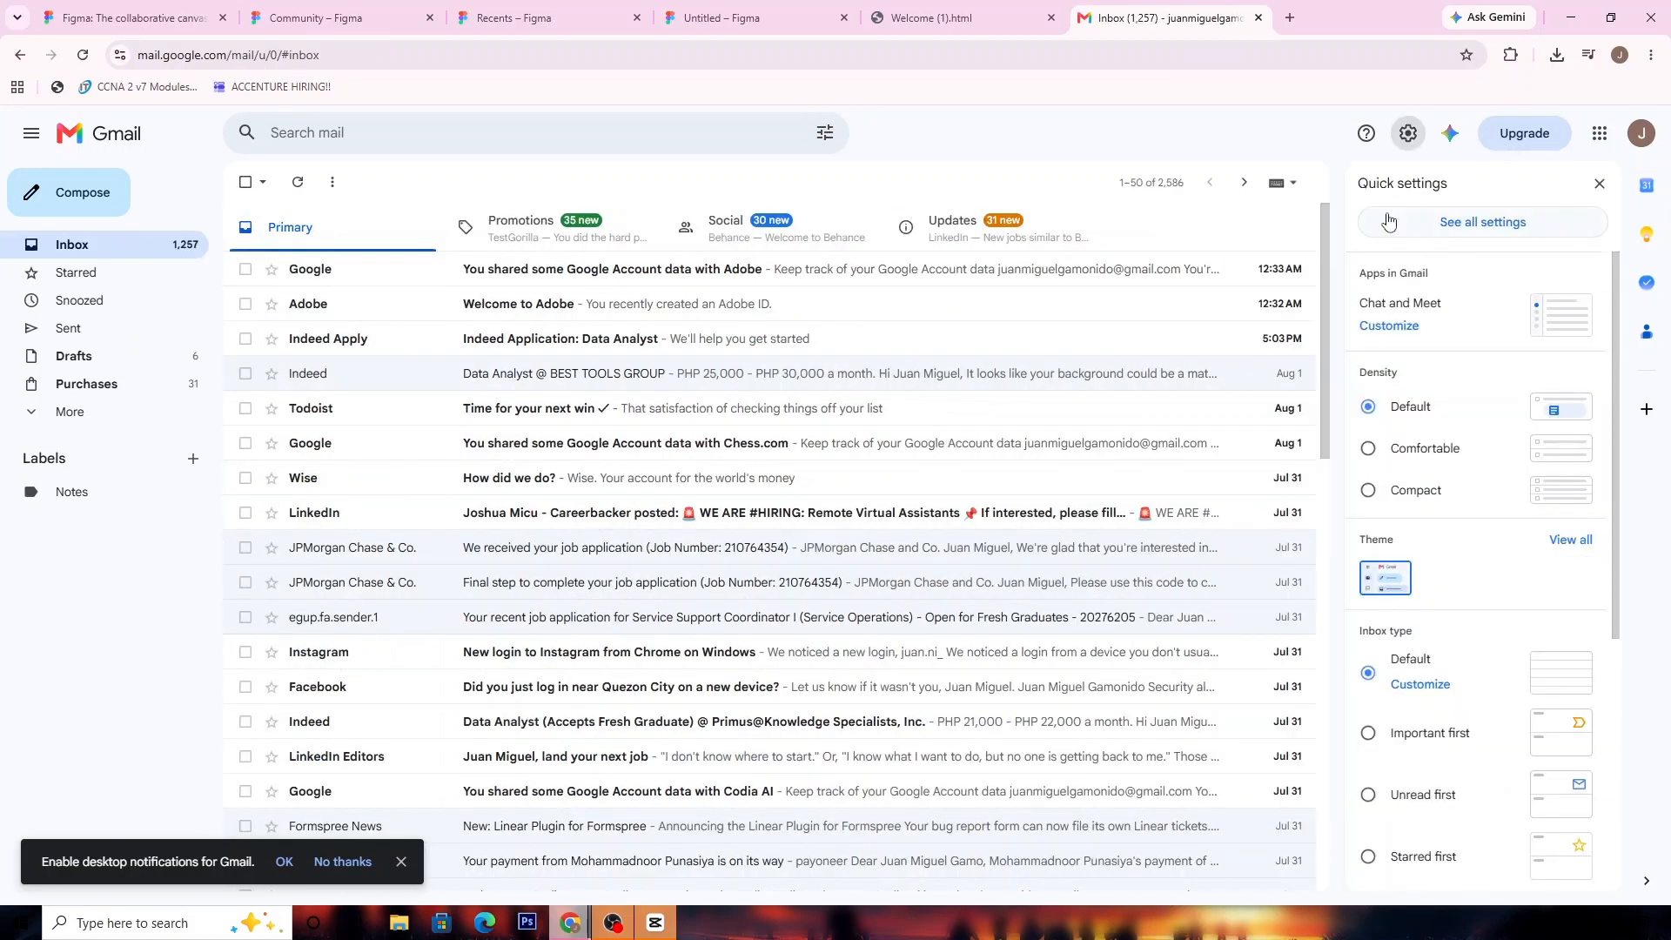
left_click(1401, 225)
scroll(962, 533, "down", 15)
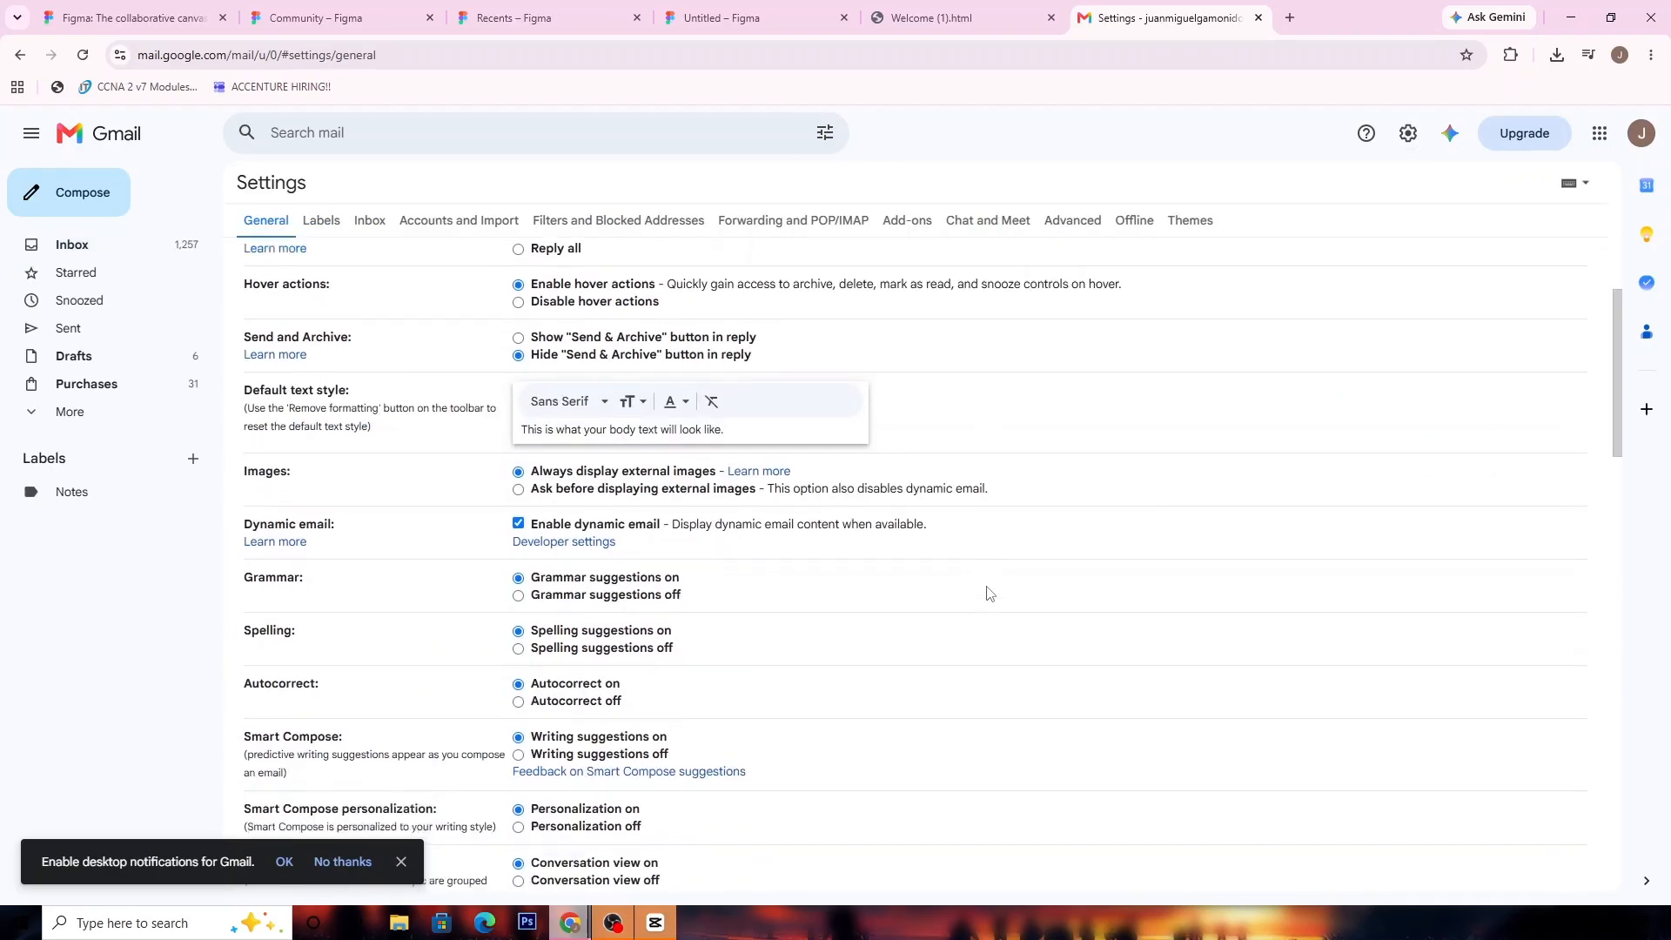
scroll(956, 601, "down", 2)
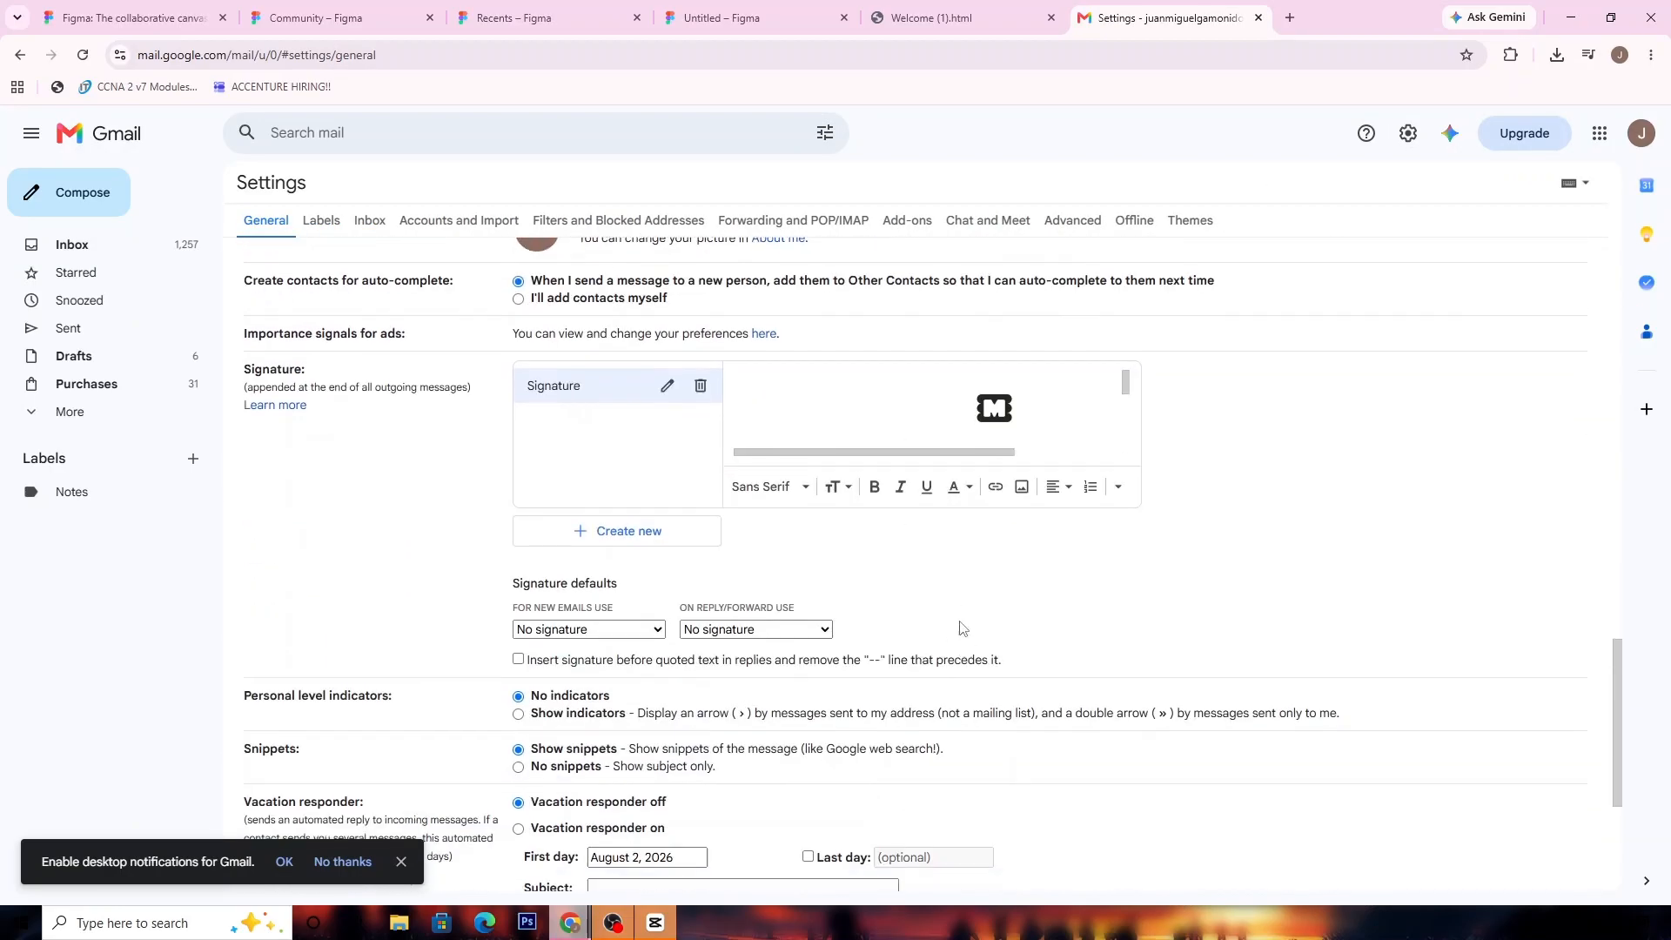
scroll(979, 398, "down", 6)
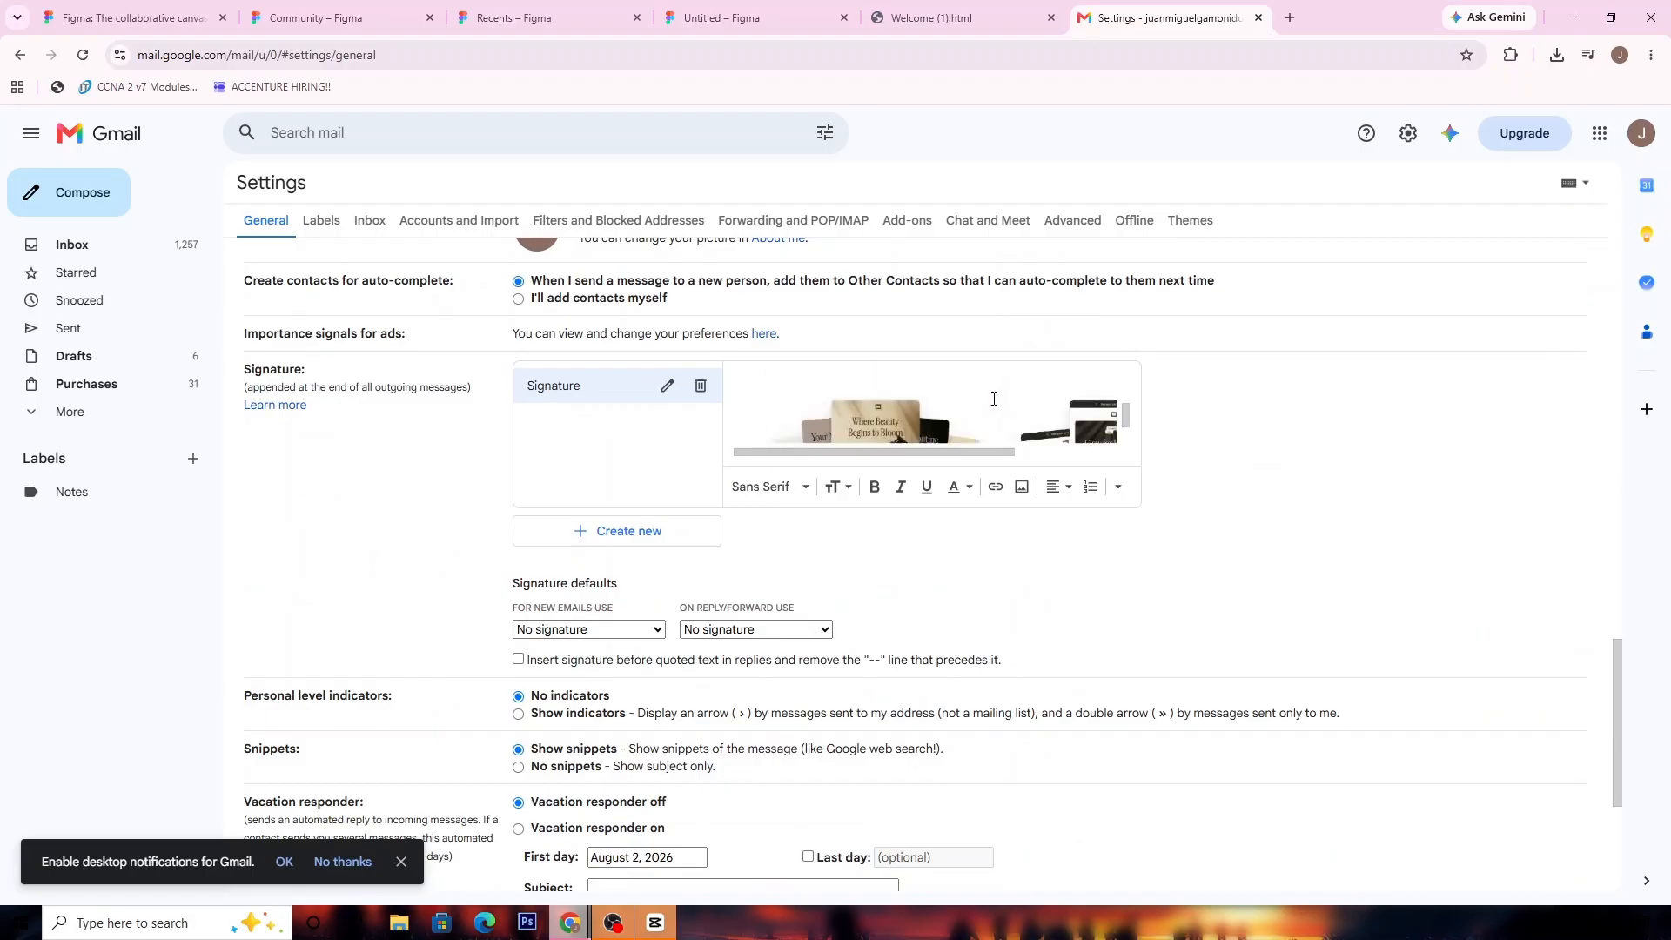
scroll(975, 417, "down", 1)
scroll(1012, 430, "up", 5)
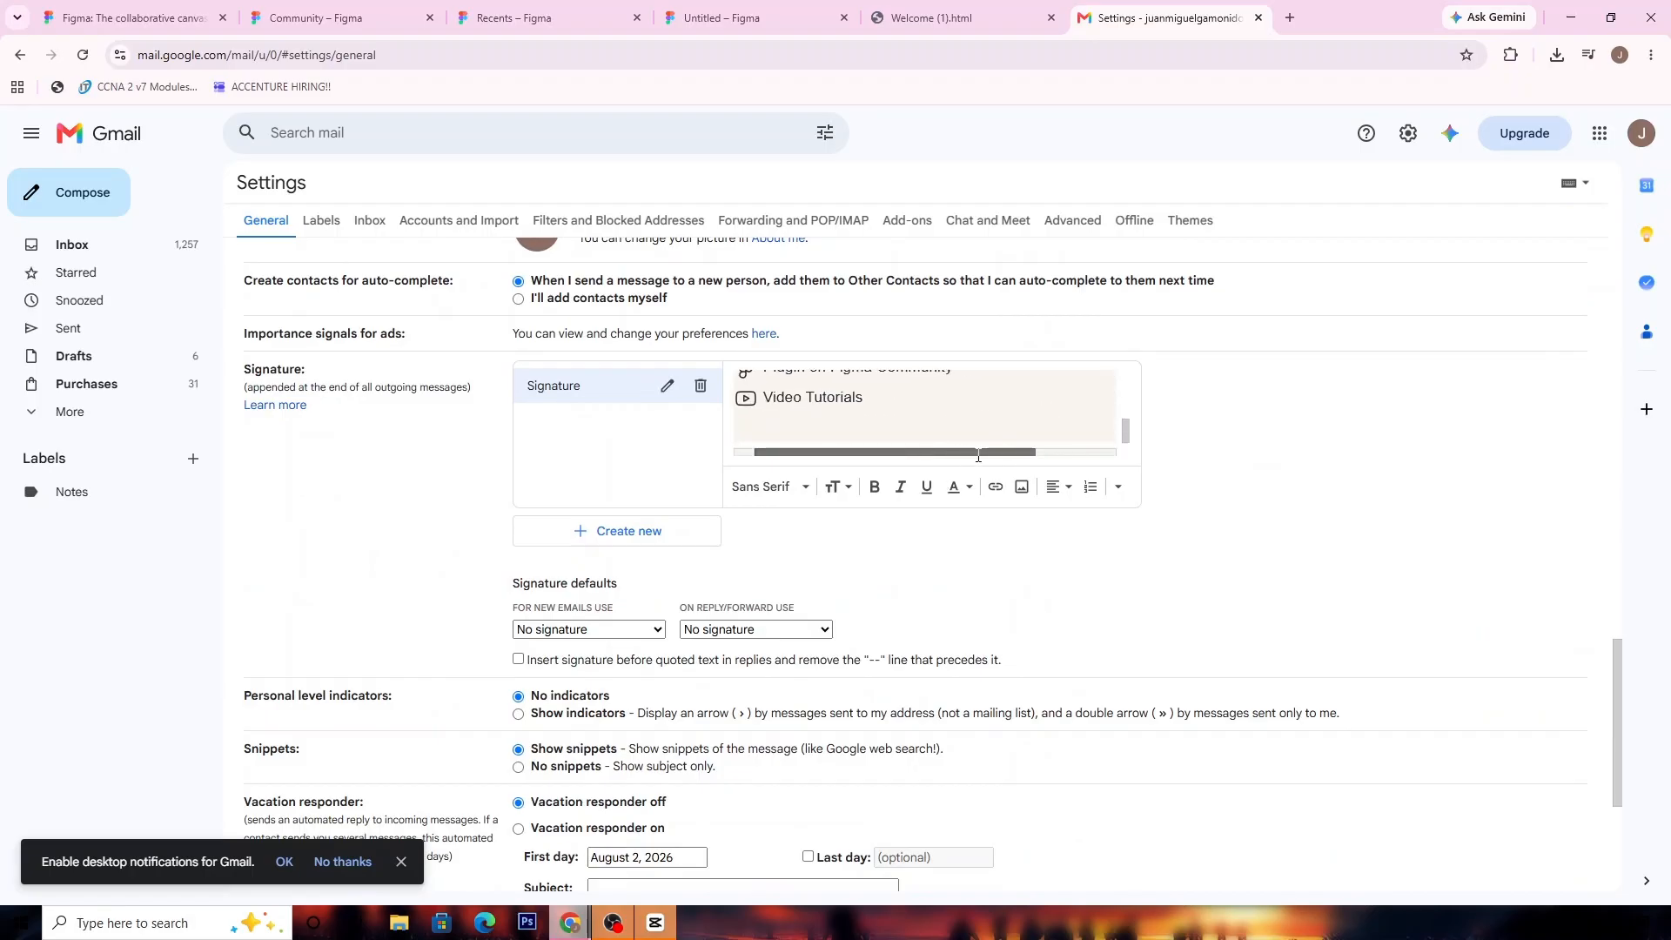
scroll(1013, 430, "up", 10)
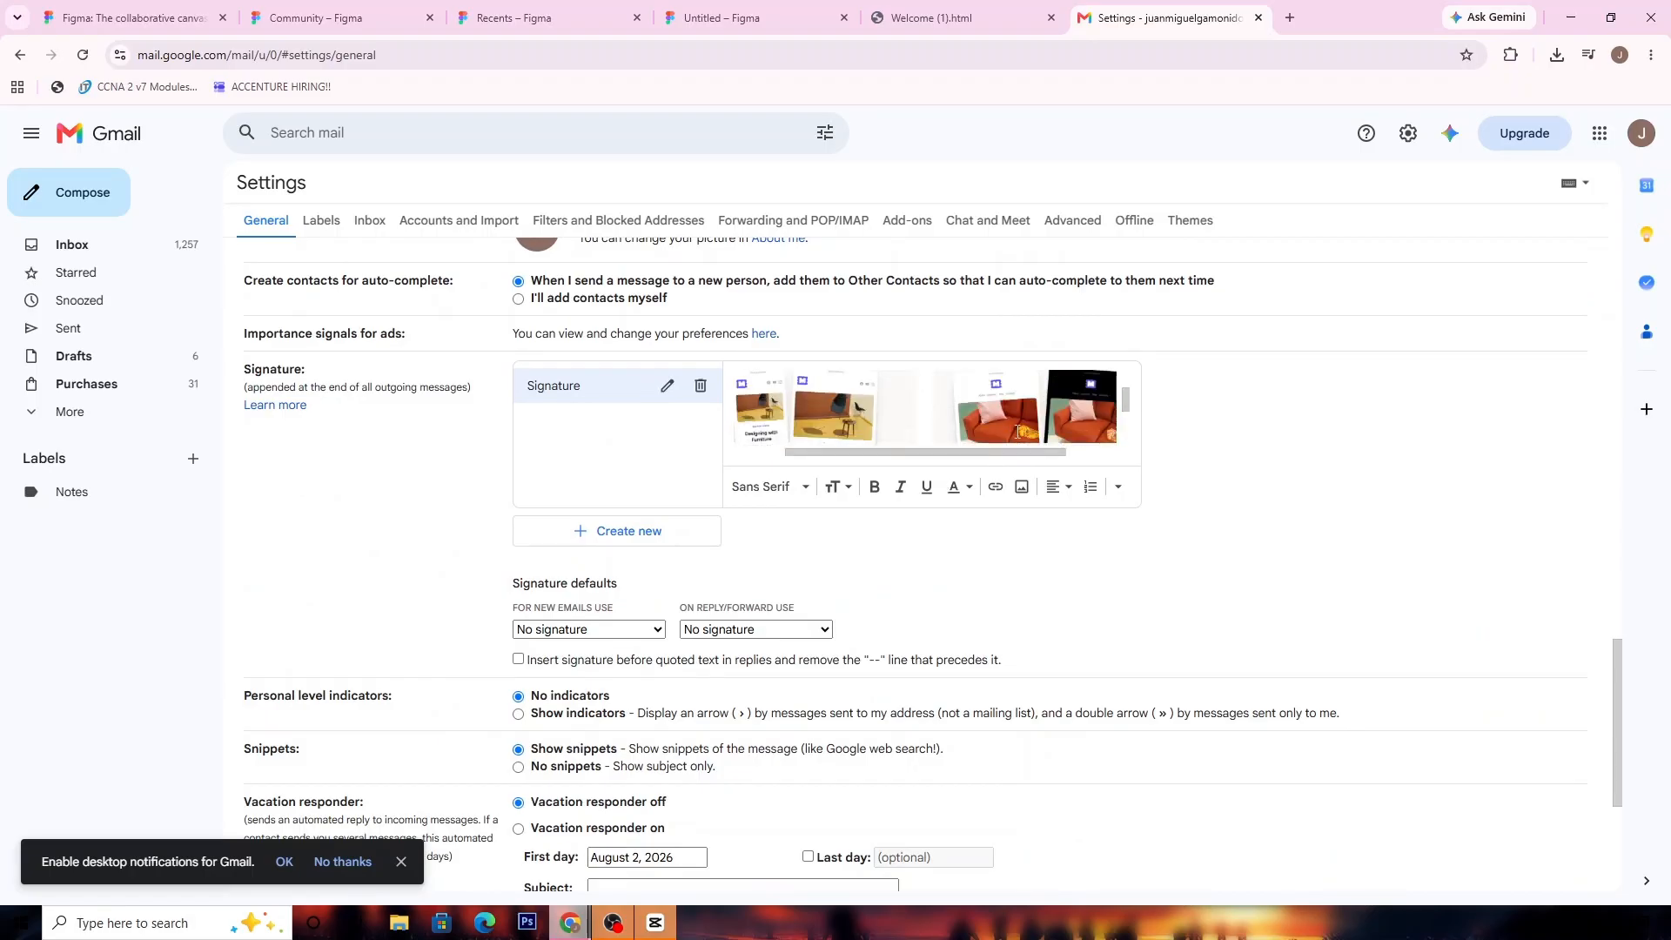
scroll(974, 461, "up", 10)
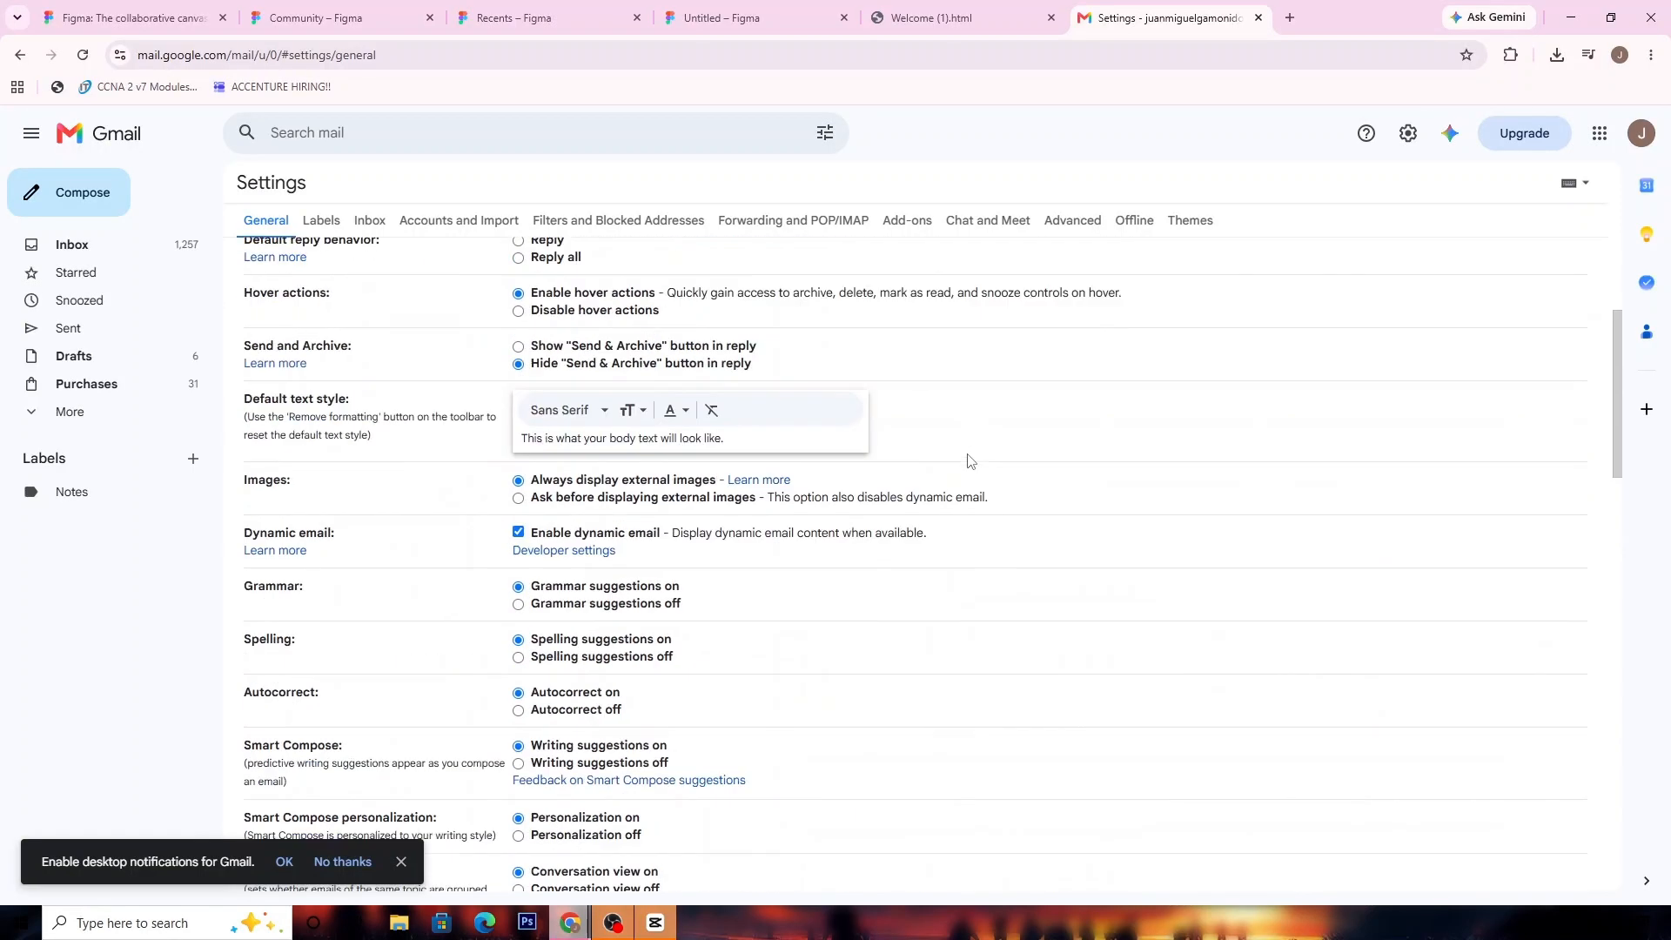
Close the Welcome (1).html page, switch to the Untitled file in Figma, and close the Marka Email Generator window
left_click(913, 12)
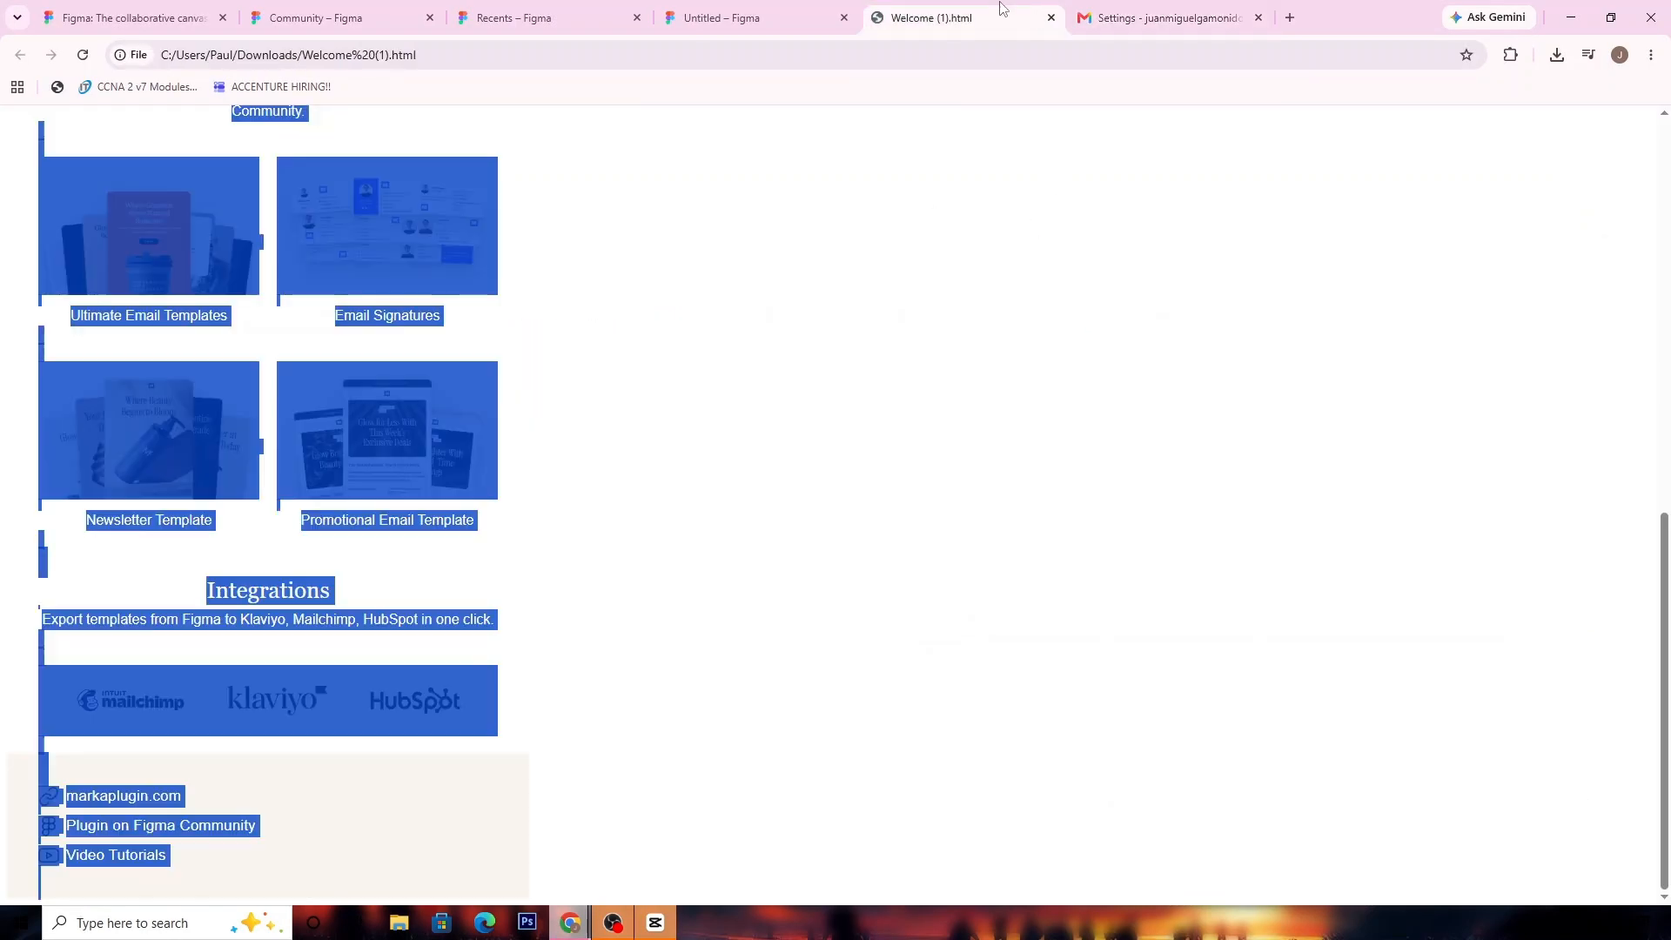
left_click(1052, 17)
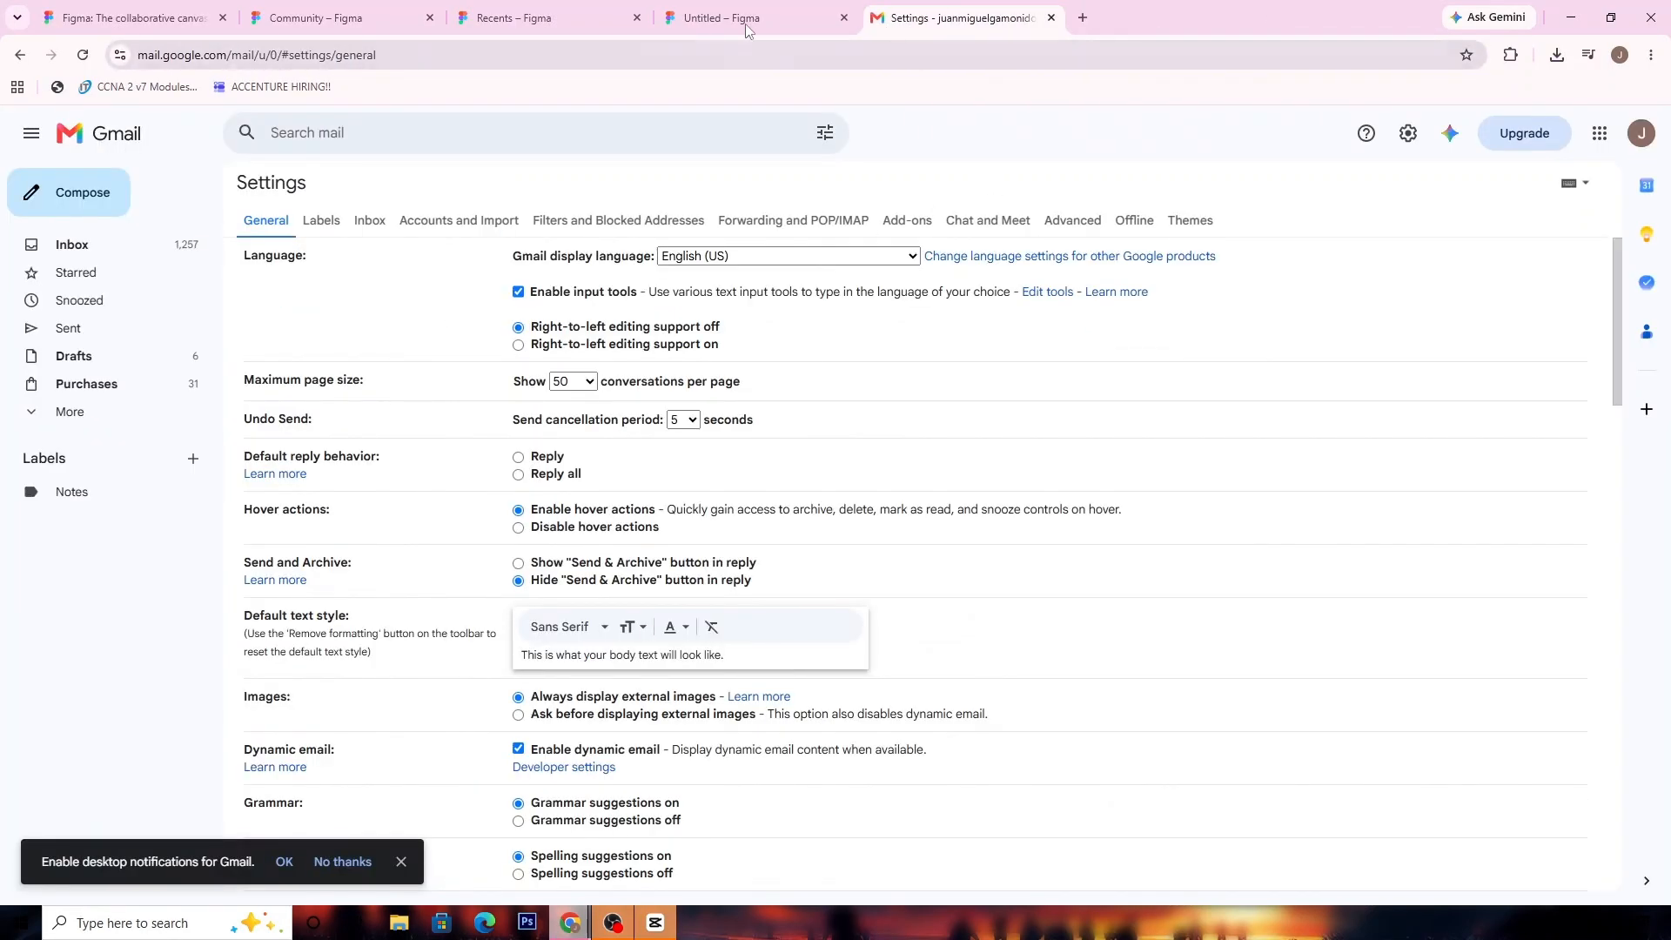
left_click(748, 18)
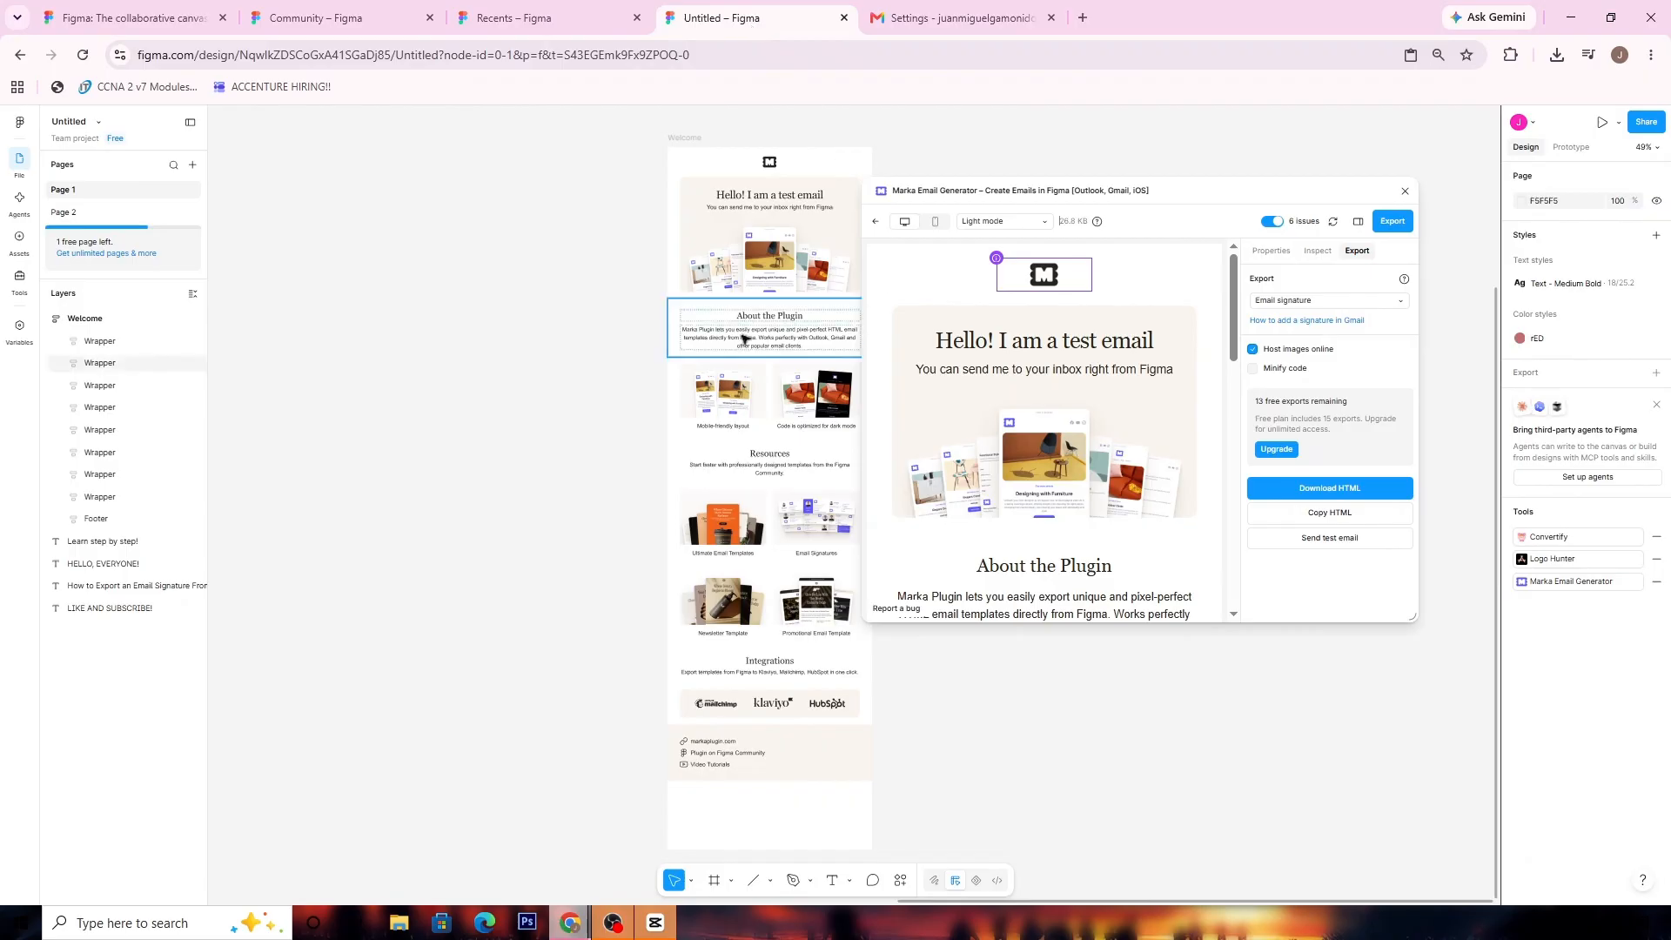
left_click(1404, 193)
left_click_drag(511, 269, 789, 263)
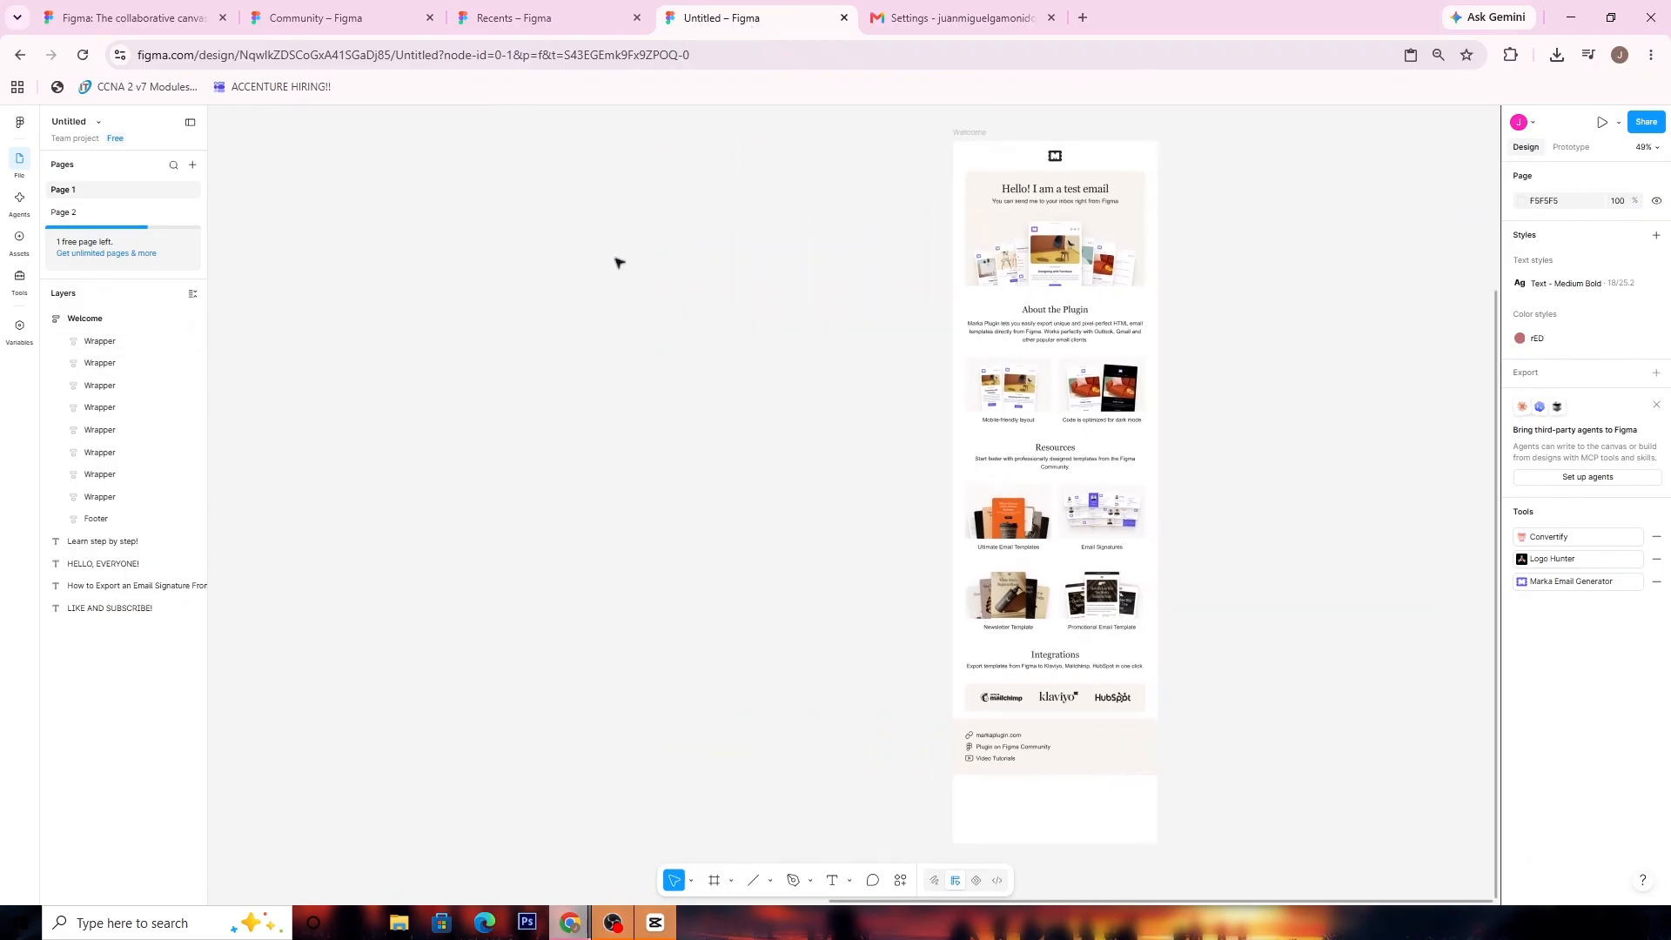
scroll(798, 339, "left", 10)
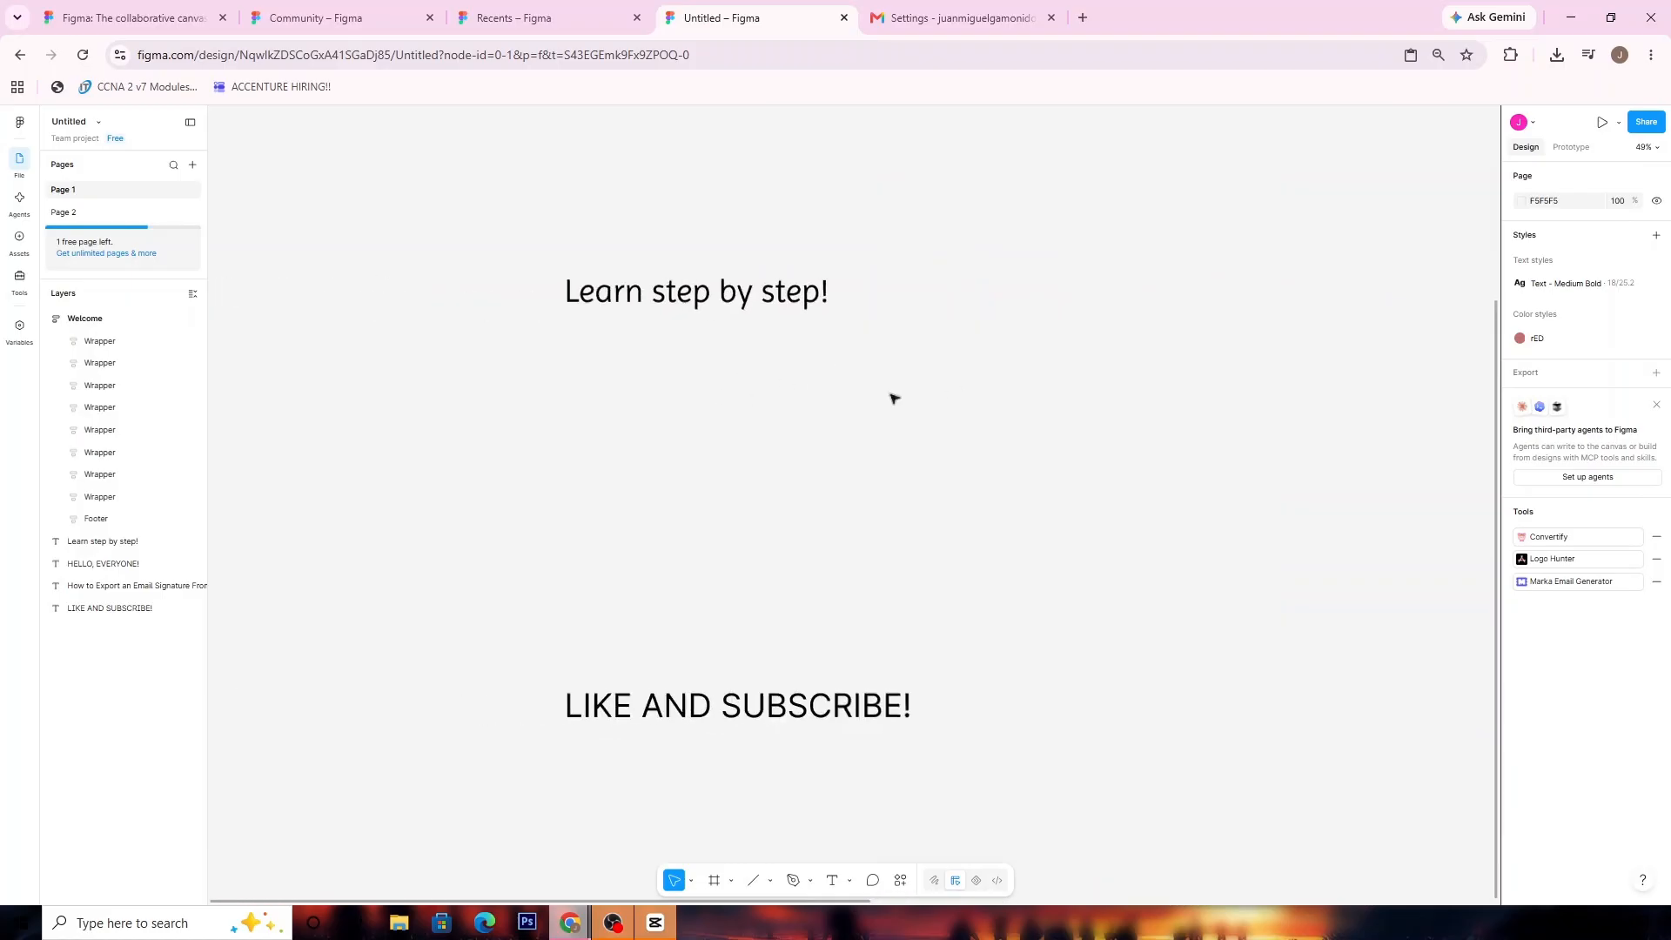
scroll(895, 397, "up", 4)
scroll(530, 736, "right", 2)
scroll(739, 485, "down", 1)
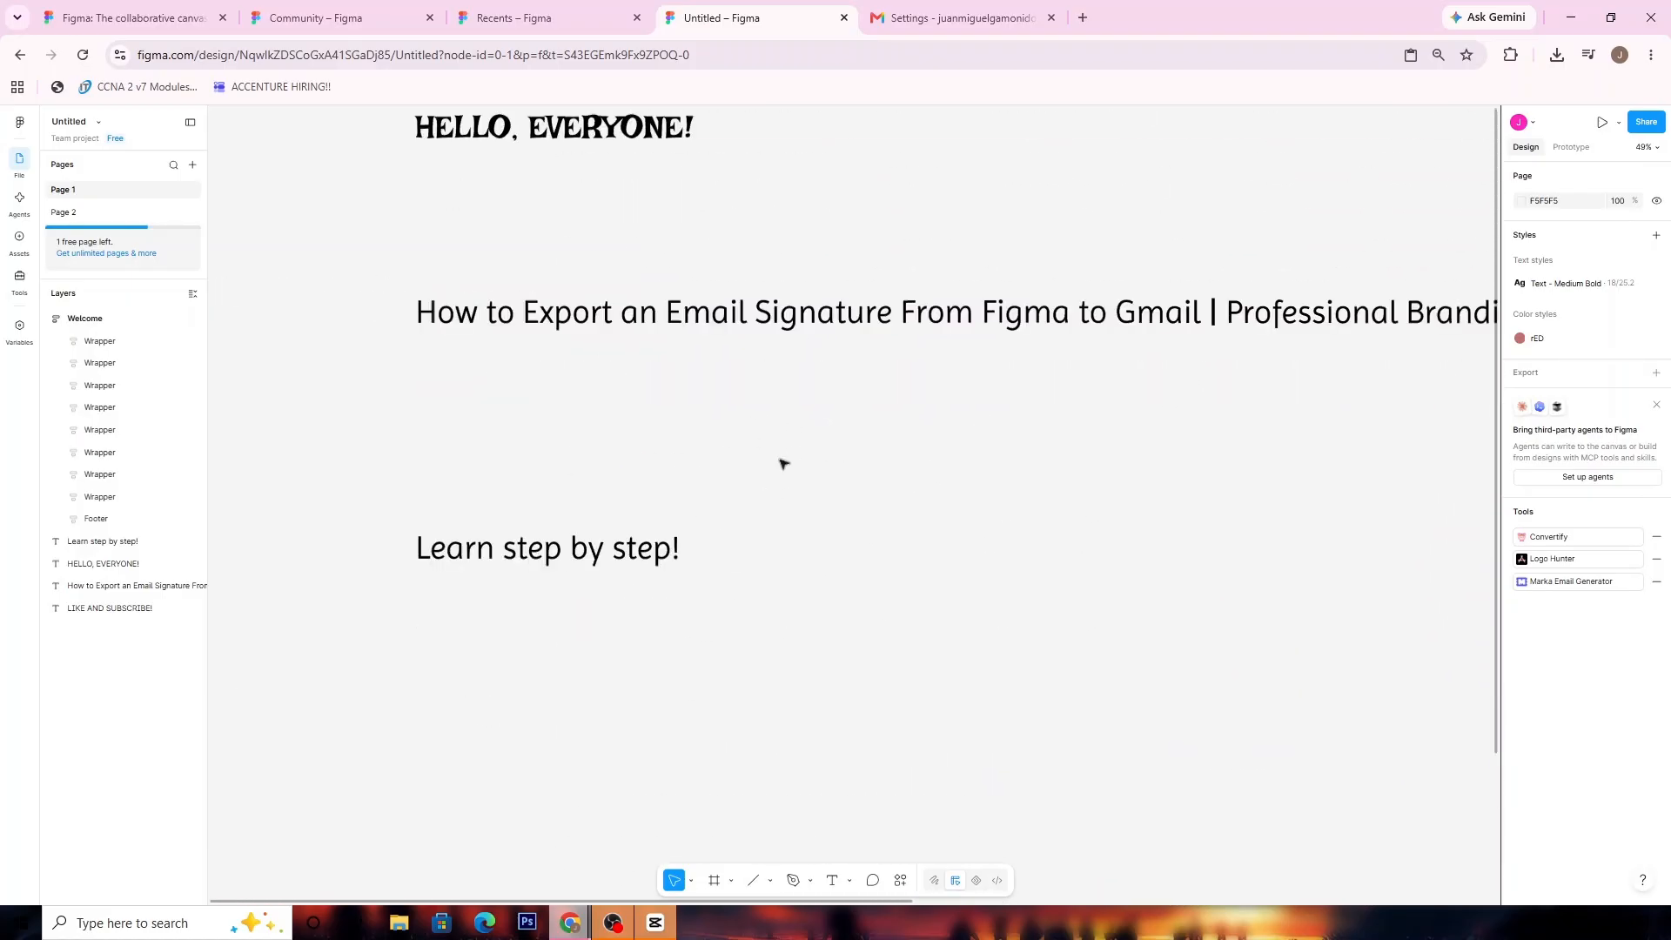
scroll(730, 505, "up", 2)
scroll(729, 505, "right", 1)
scroll(683, 553, "down", 2)
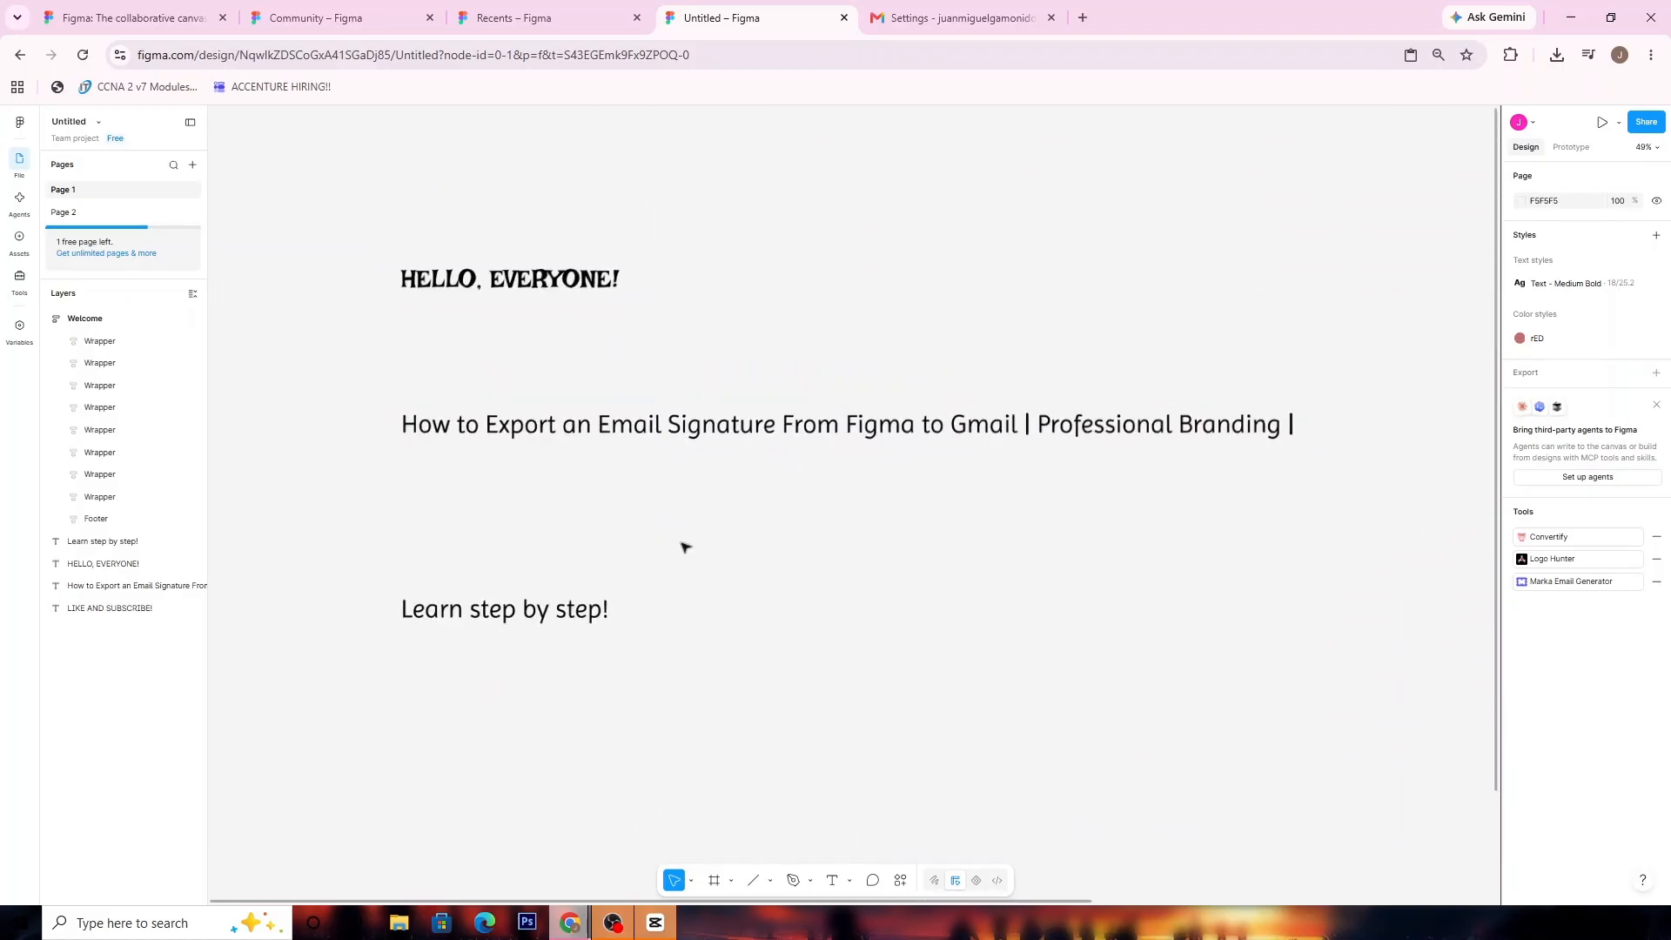
left_click(409, 423)
double_click(409, 423)
left_click(416, 424)
left_click_drag(480, 424, 1175, 432)
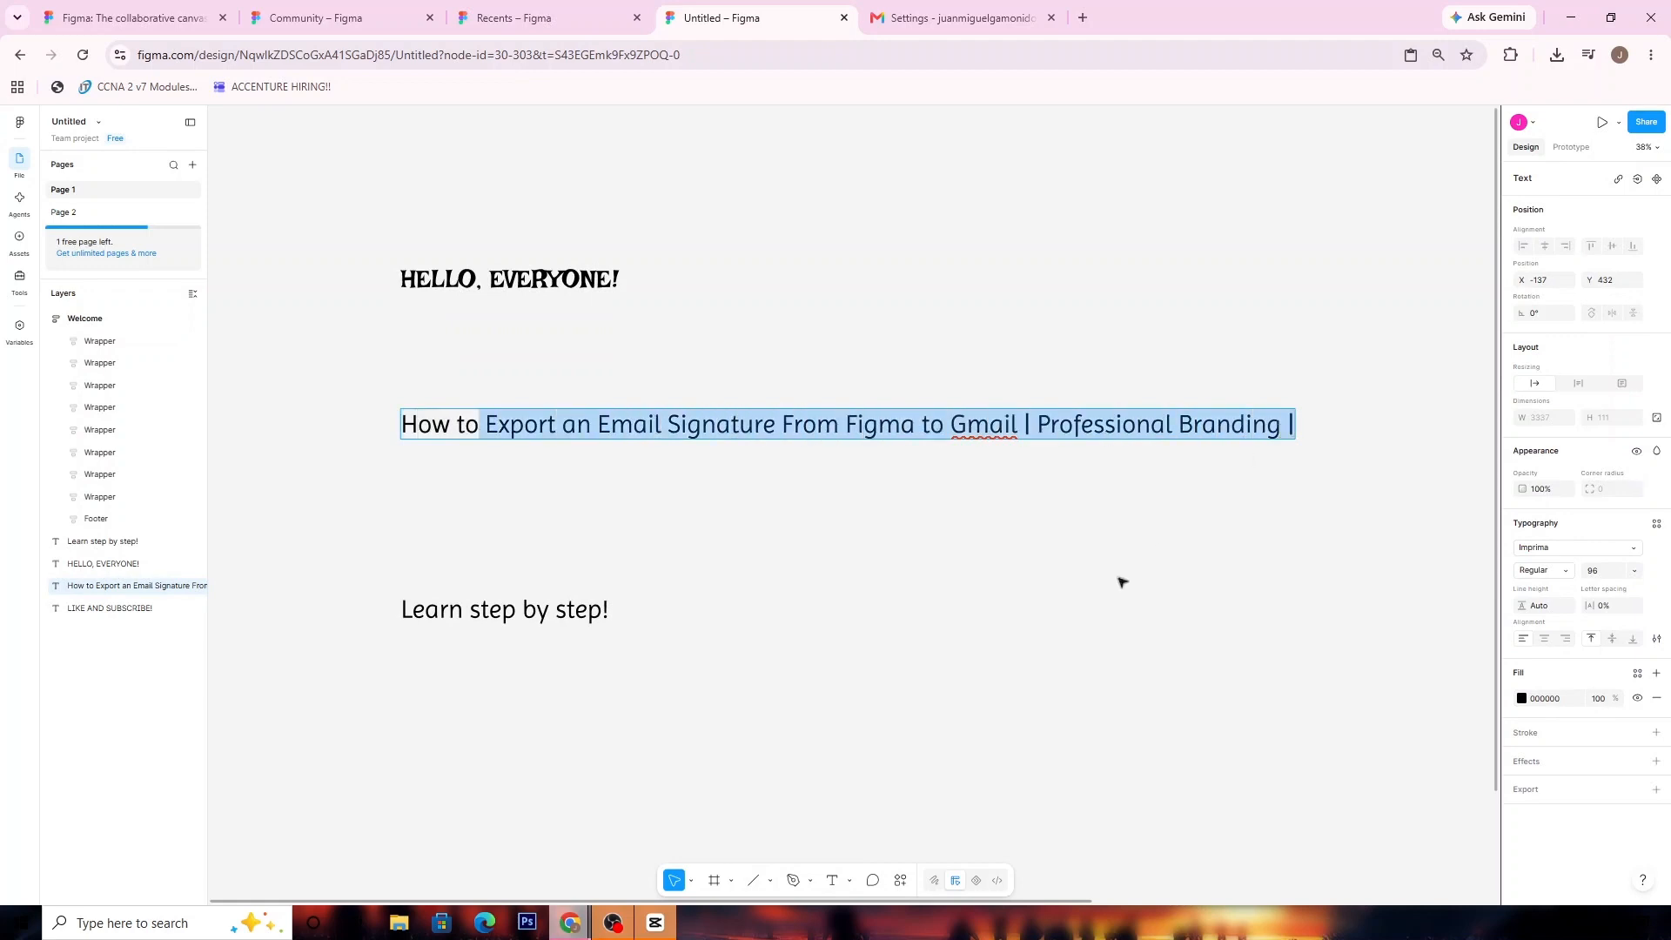
key("Escape")
scroll(871, 587, "down", 2)
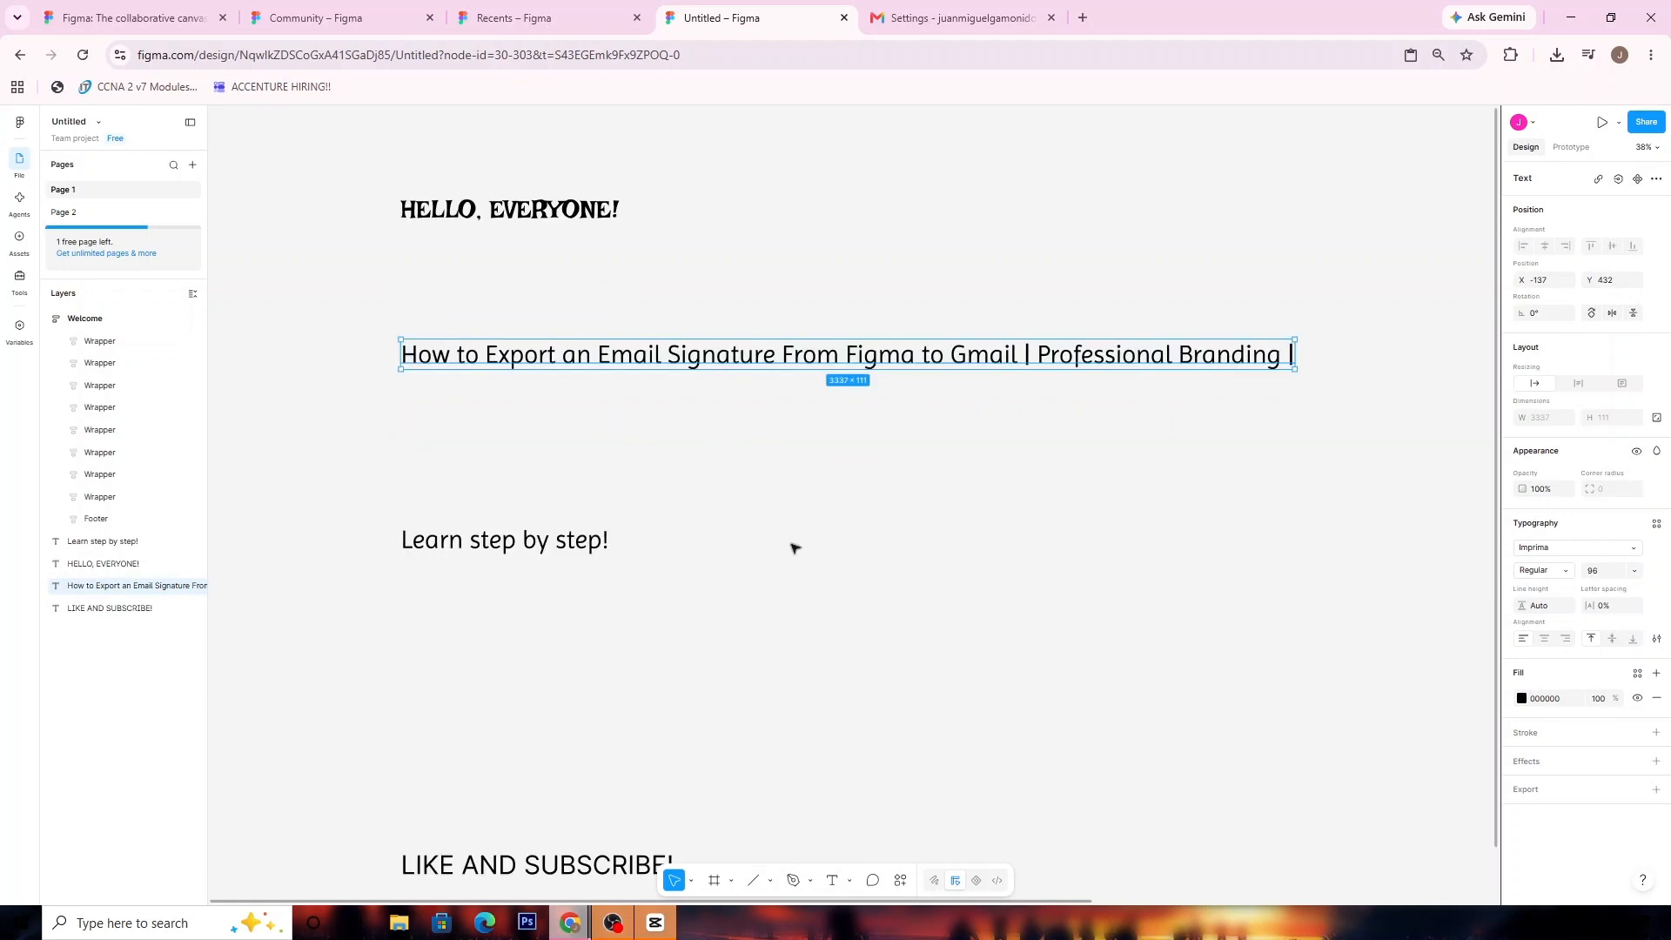
scroll(794, 548, "down", 5)
left_click_drag(354, 536, 759, 651)
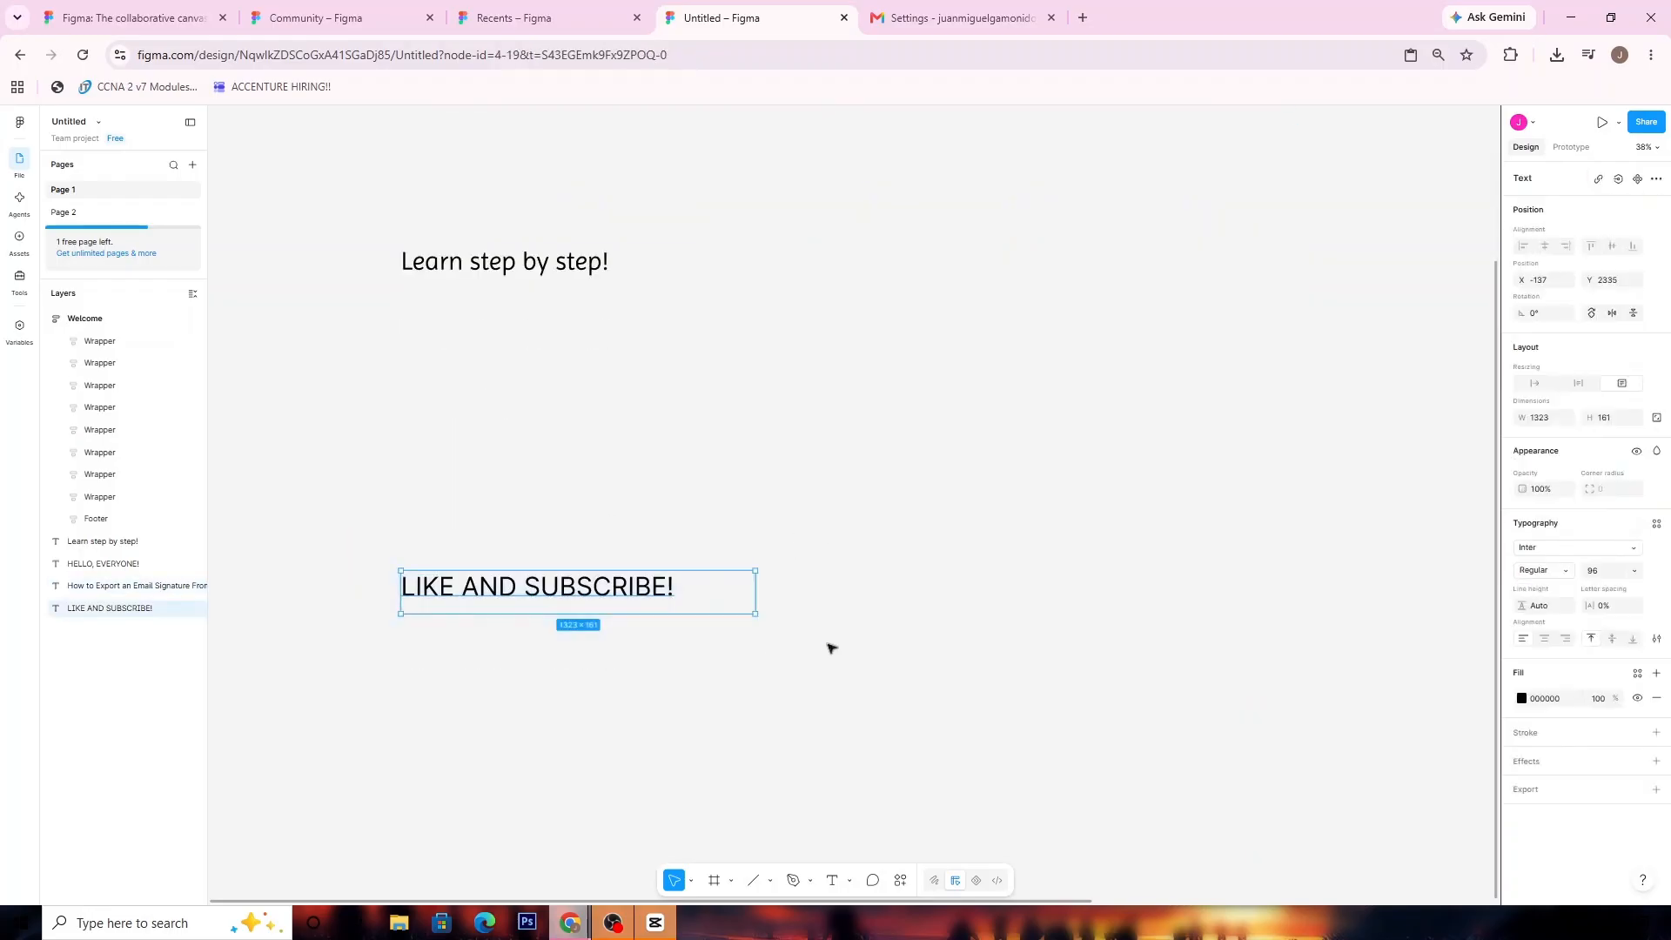
left_click(925, 641)
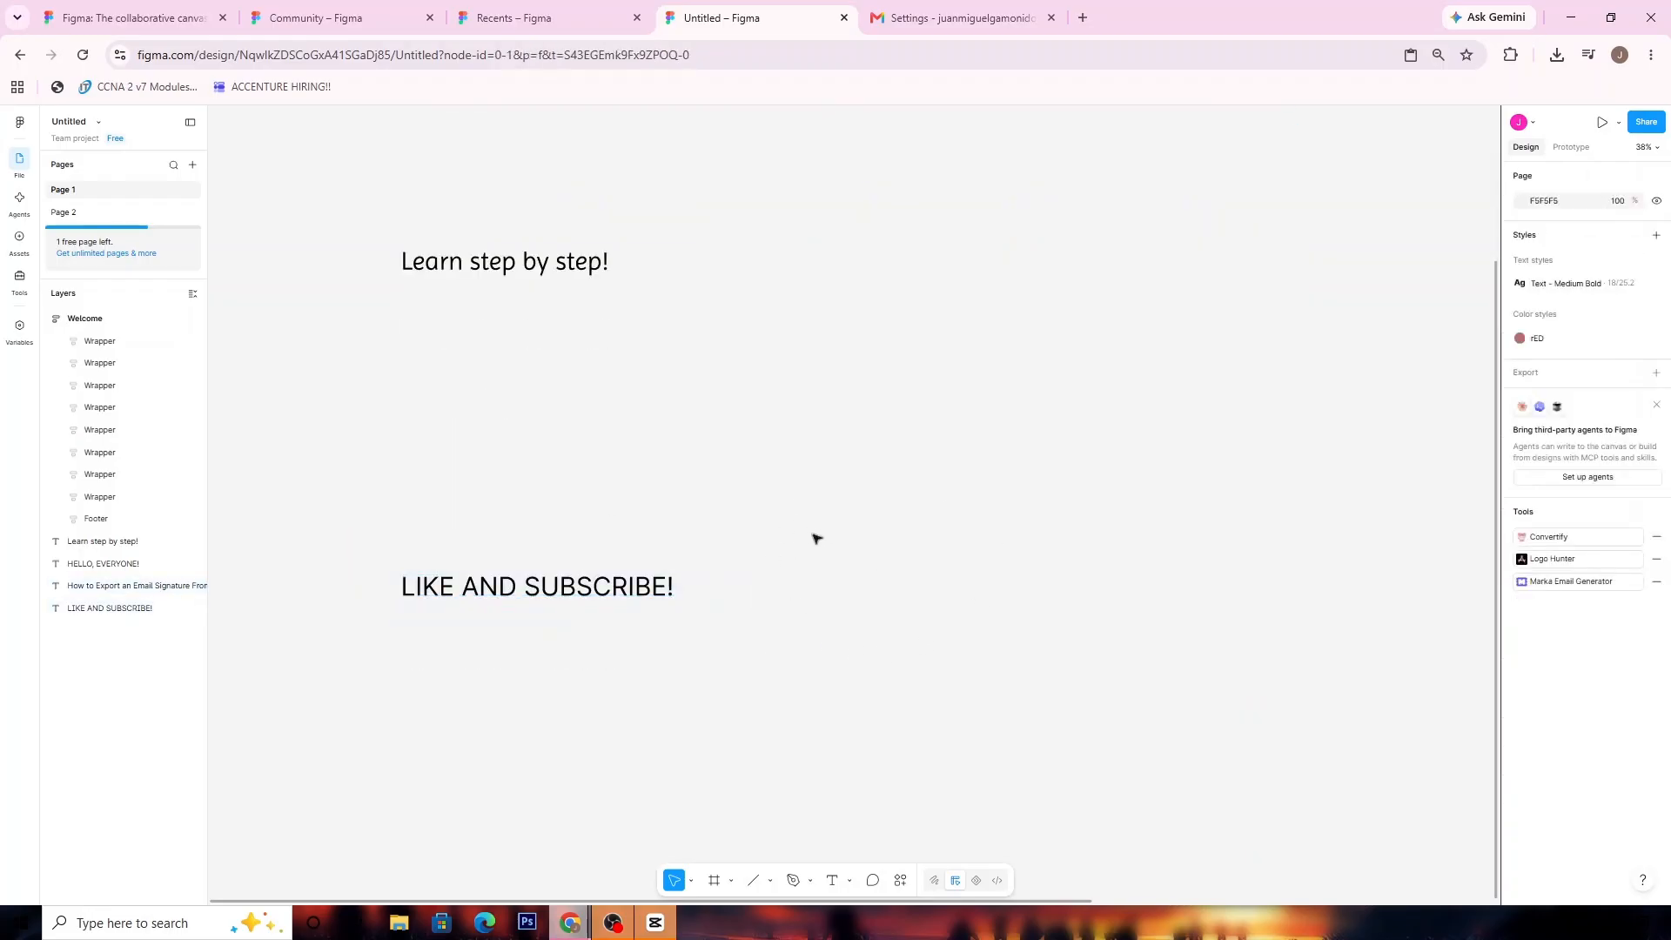